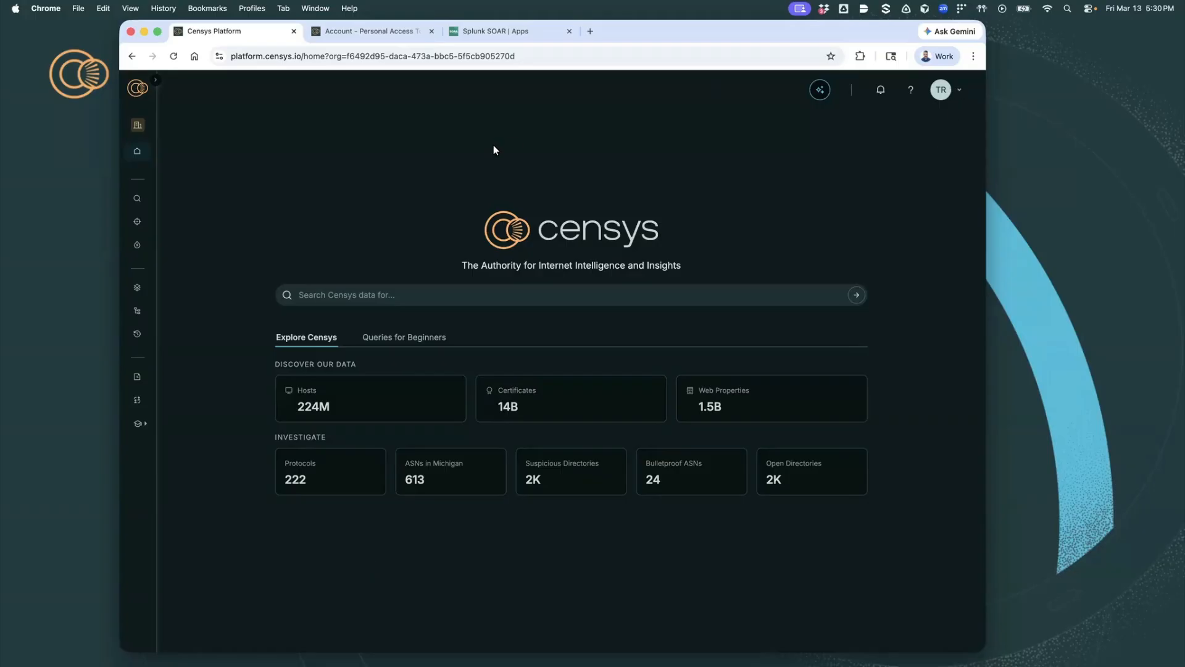
- Review the Censys account's personal access tokens page and the configured Censys app in Splunk SOAR
left_click(361, 33)
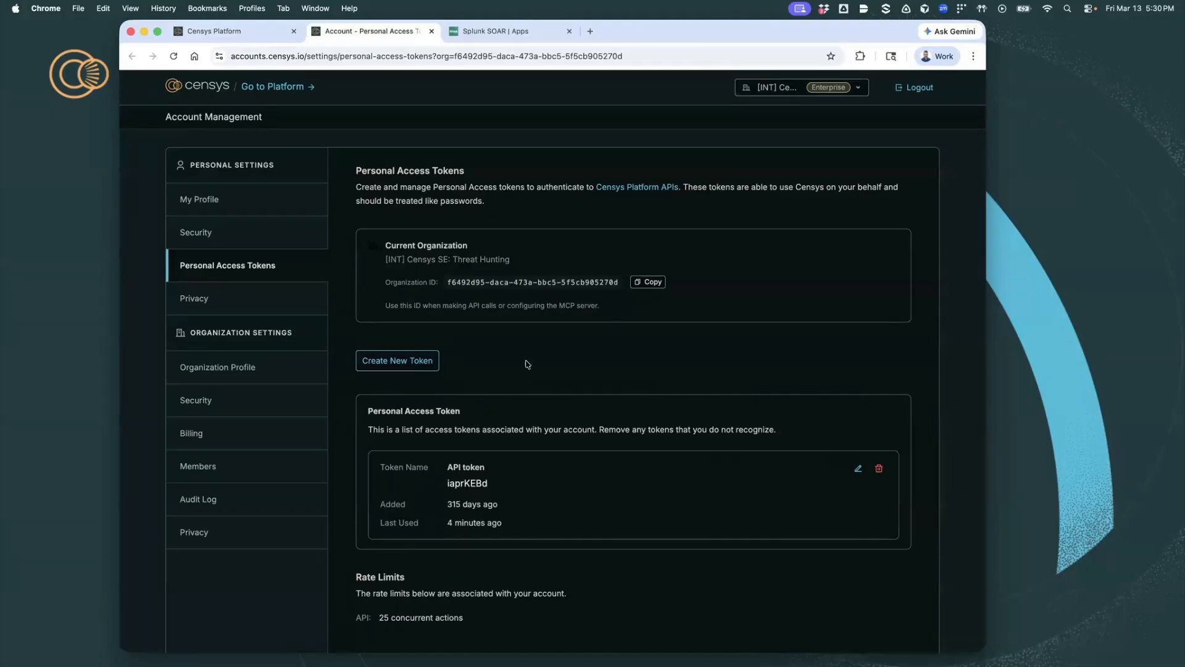
left_click(496, 31)
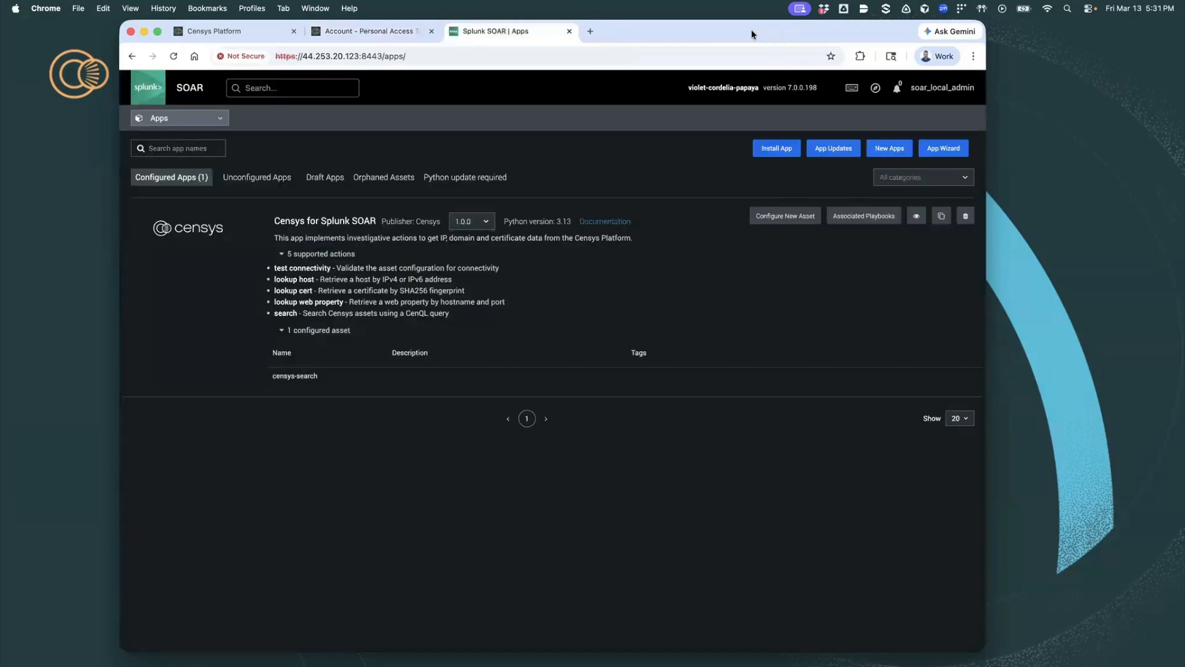
left_click_drag(751, 34, 760, 34)
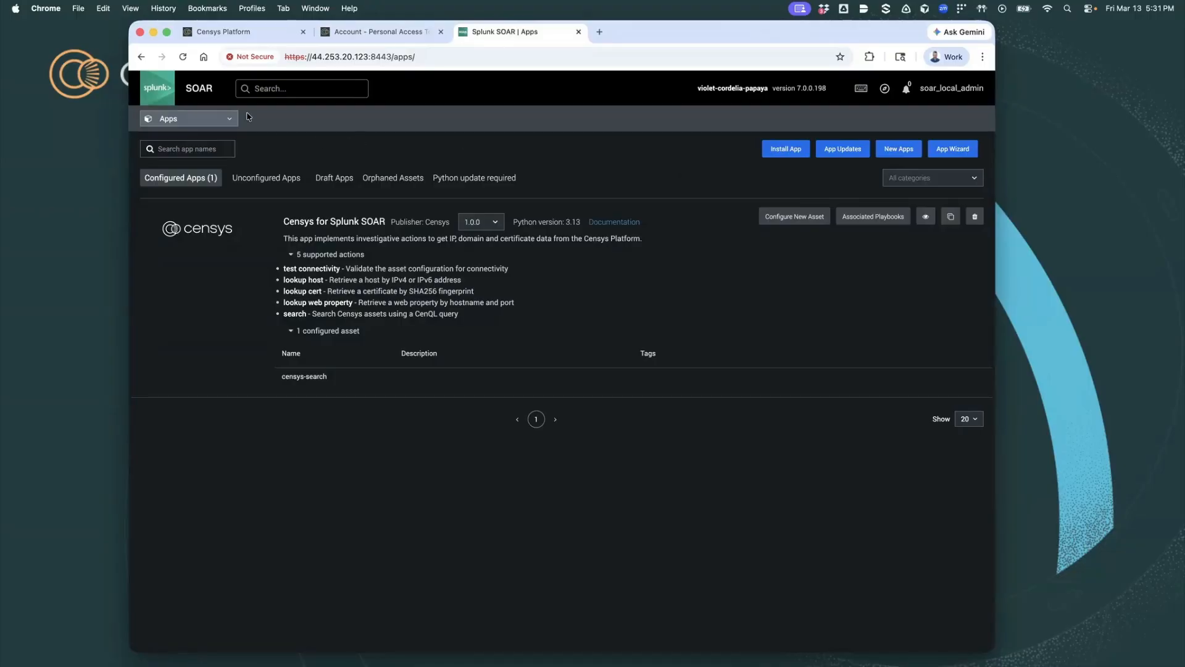
- Show the new events in Splunk SOAR and open the event "Suspicious Outbound Connection to 124.156.152.46"
left_click(220, 122)
mouse_move(191, 155)
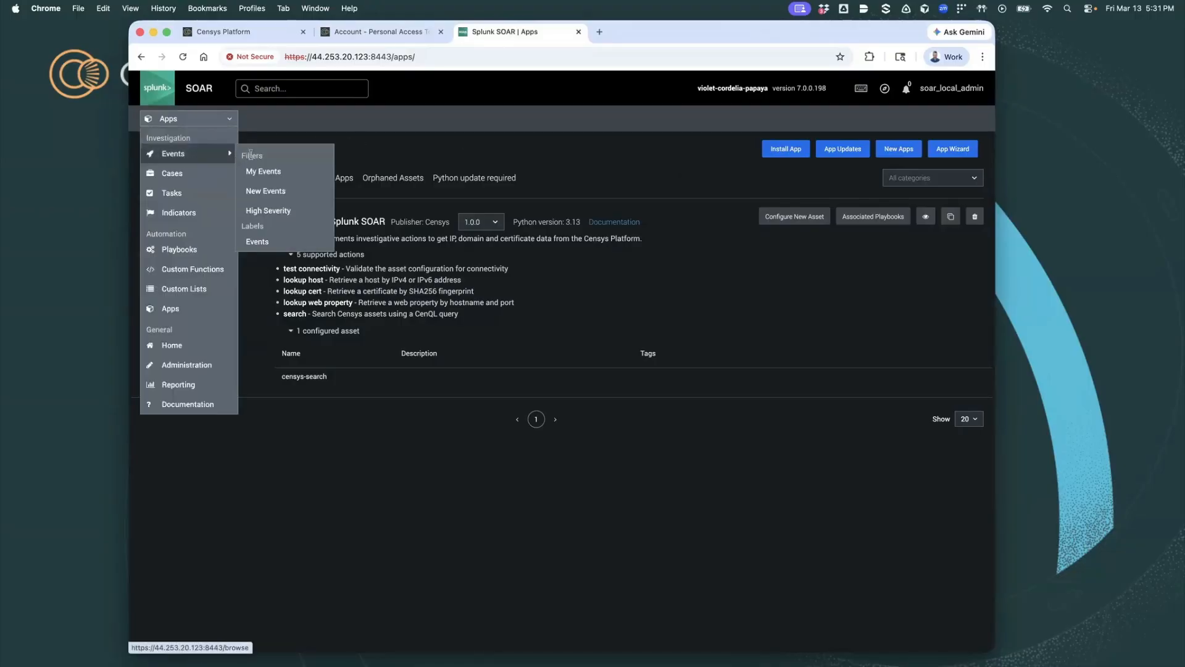
left_click(263, 192)
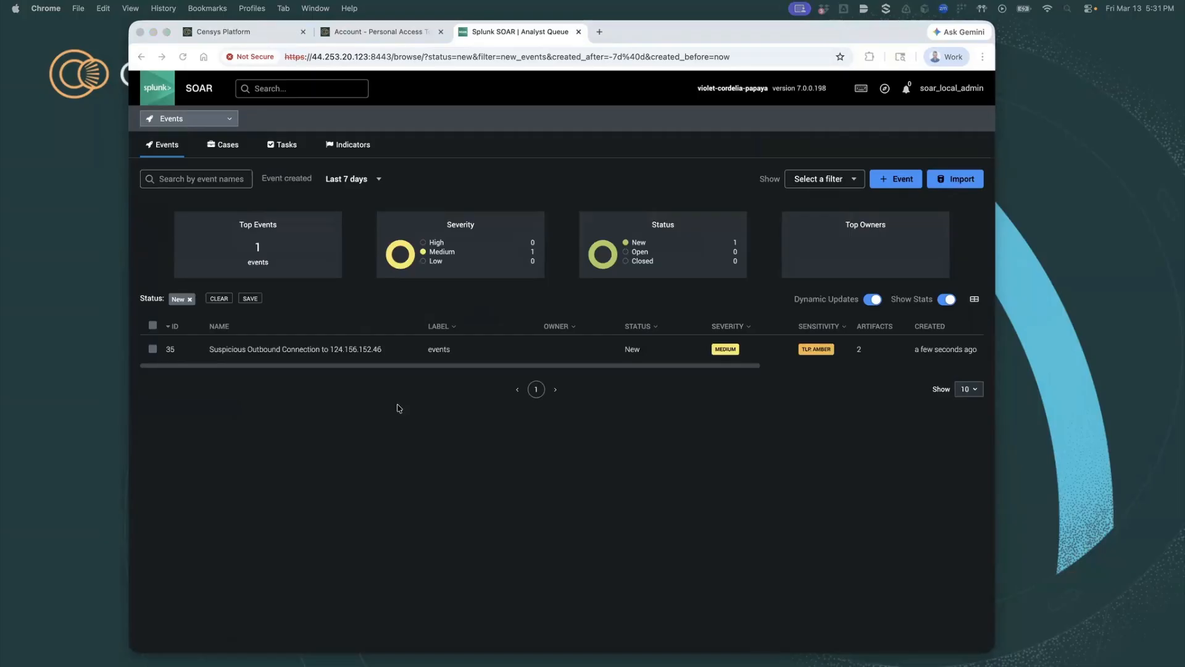
left_click(338, 349)
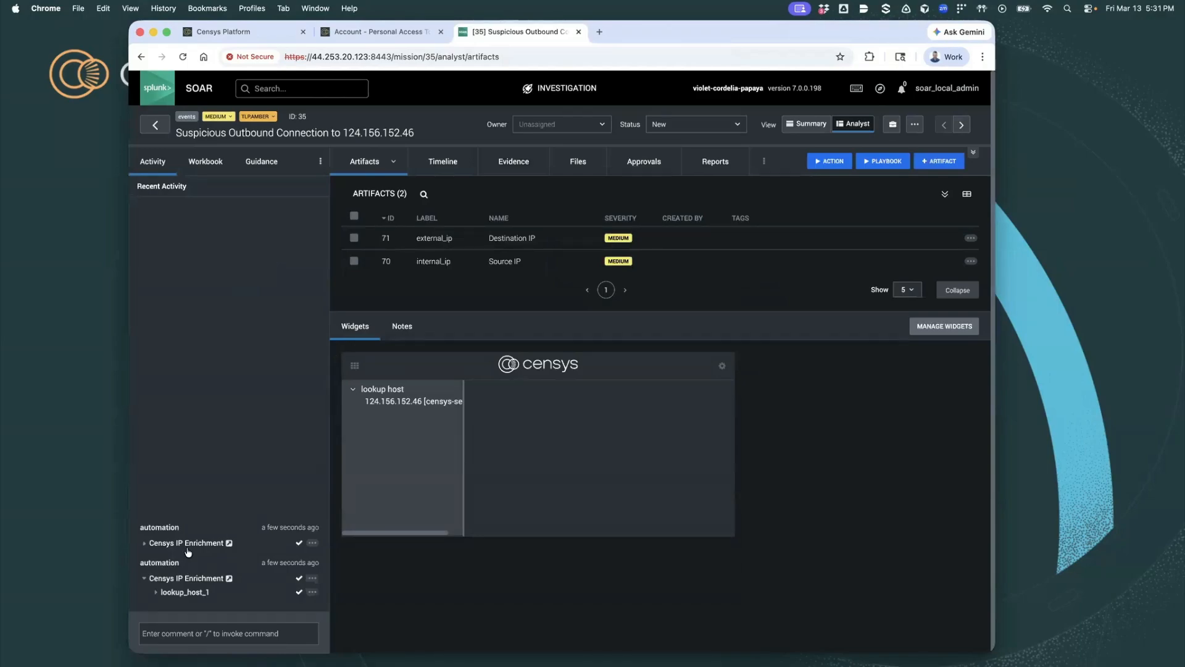
- Open the lookup_host_1 result and examine the host's network, location, threat, vulnerability and service details
left_click(181, 594)
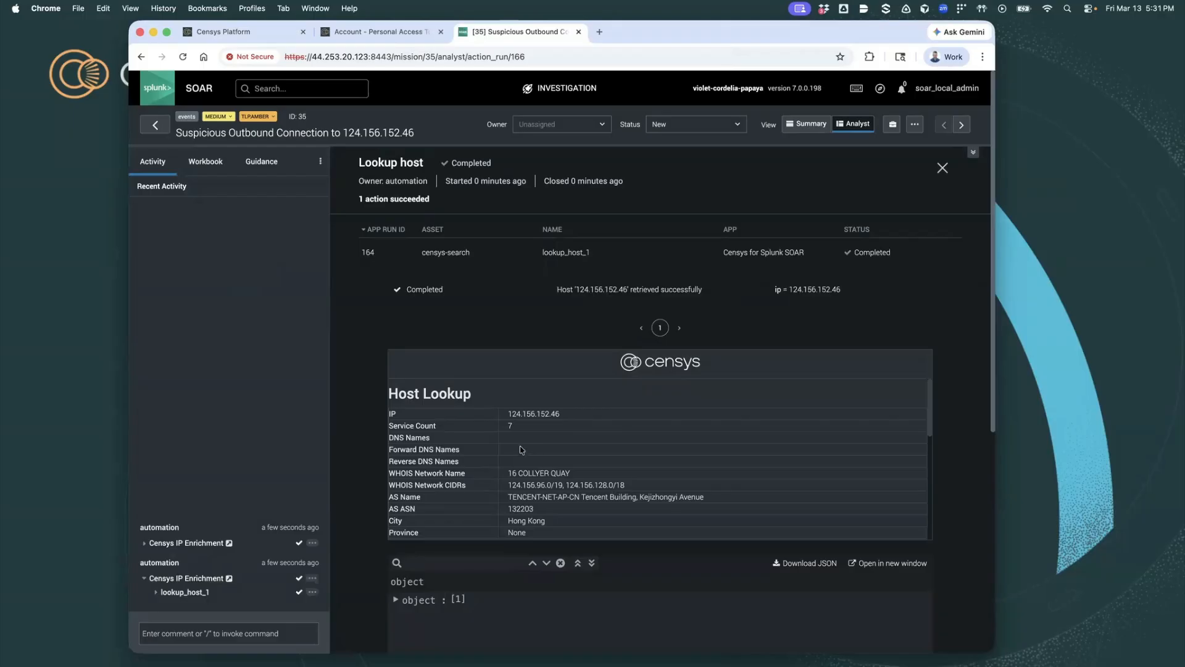
scroll(540, 462, "down", 3)
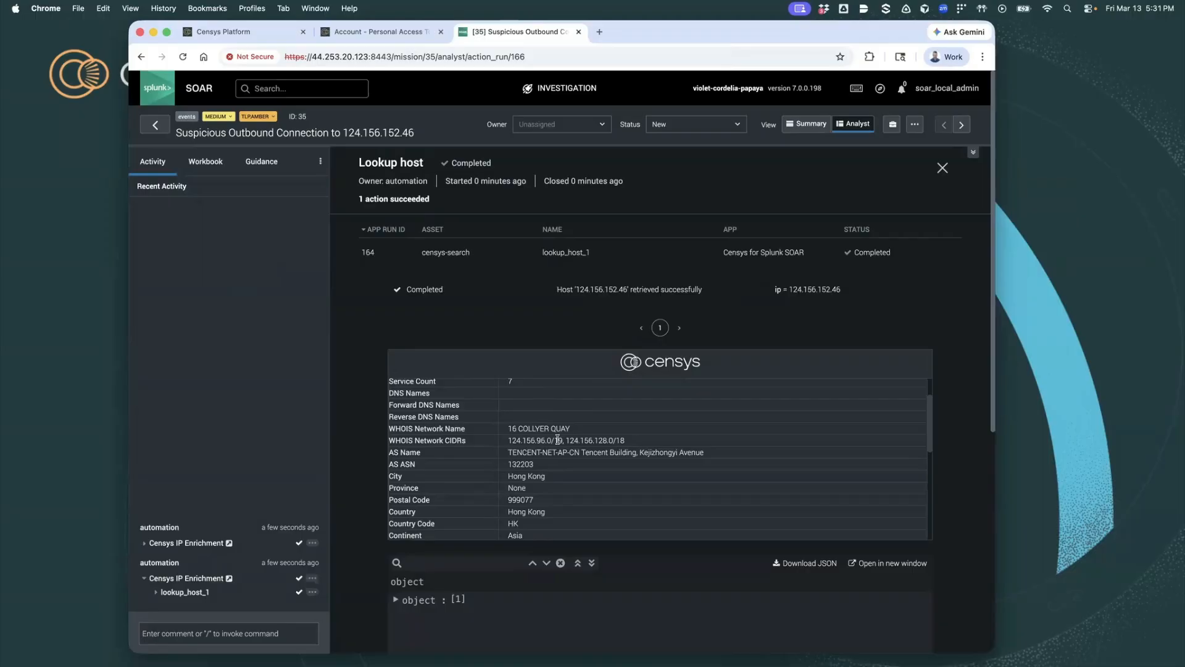
scroll(558, 439, "down", 3)
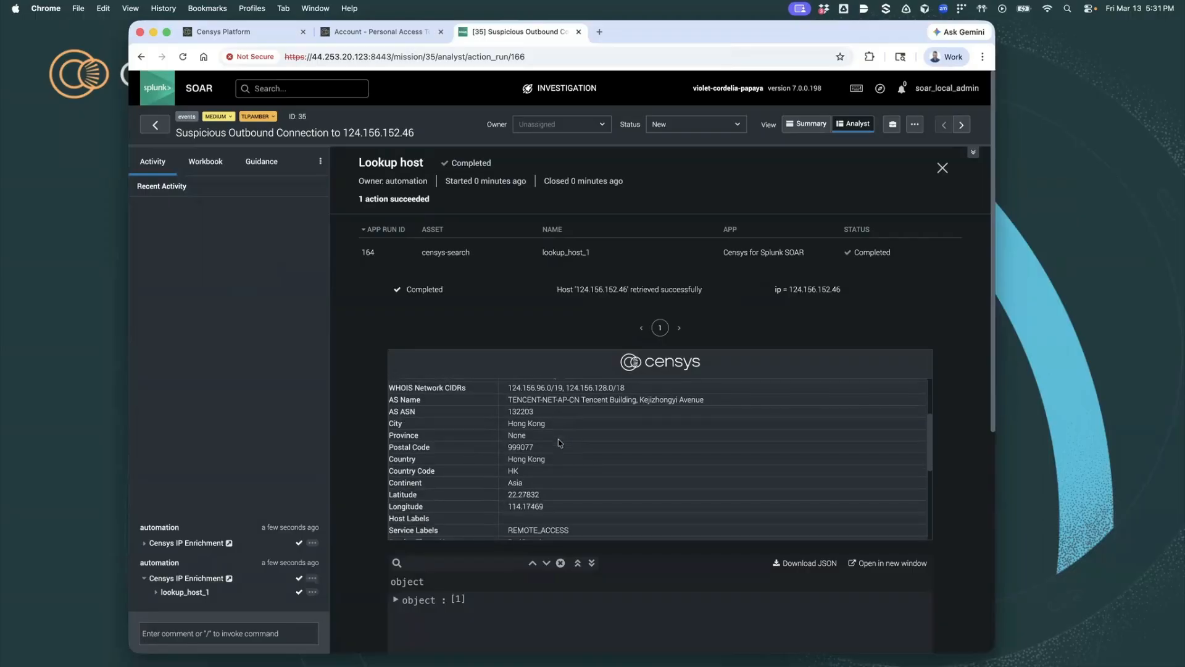
scroll(559, 442, "down", 5)
scroll(558, 439, "down", 3)
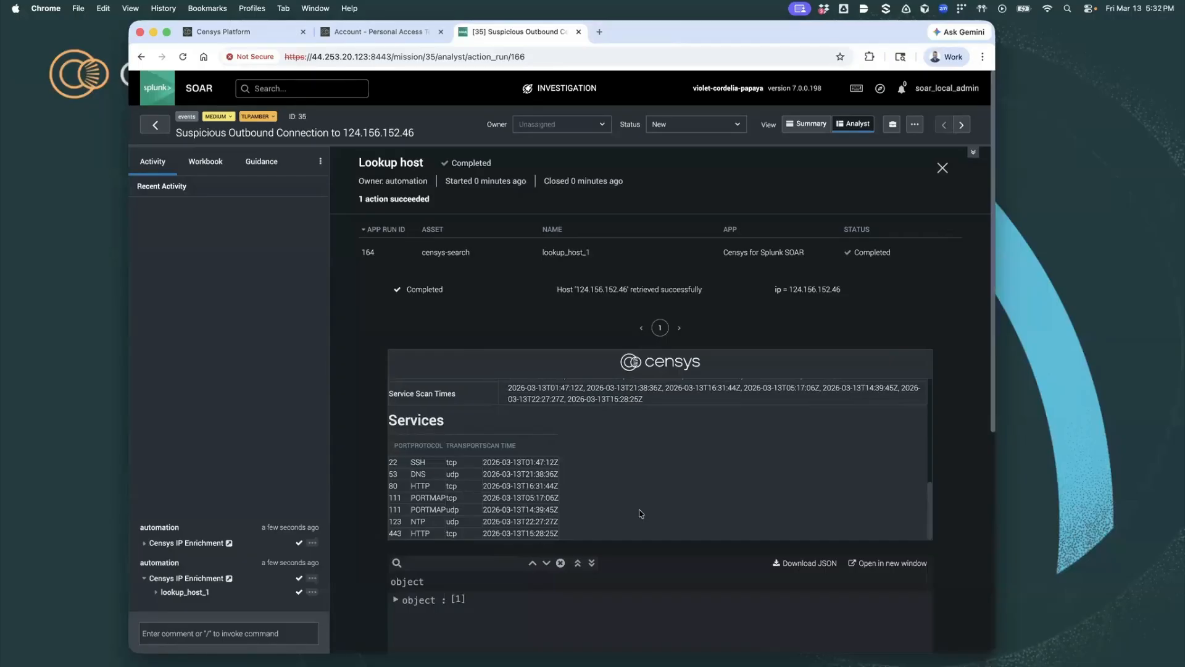
scroll(641, 513, "up", 2)
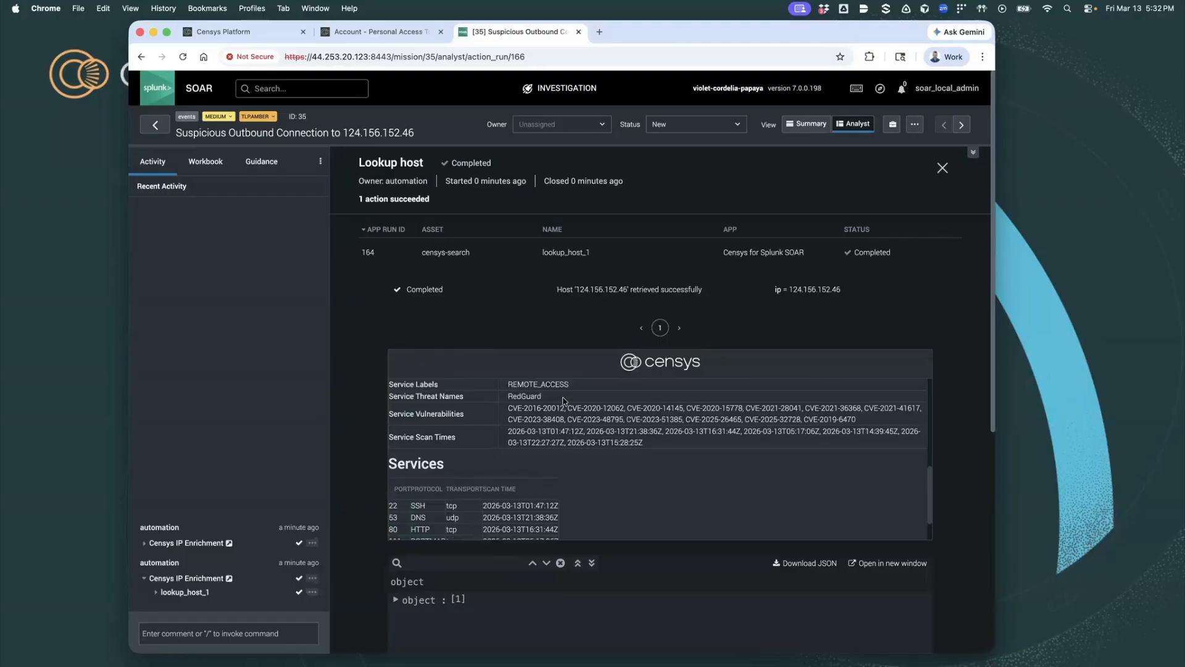
- Expand the host lookup's JSON output through its data and services down to service entry 6
scroll(374, 426, "down", 5)
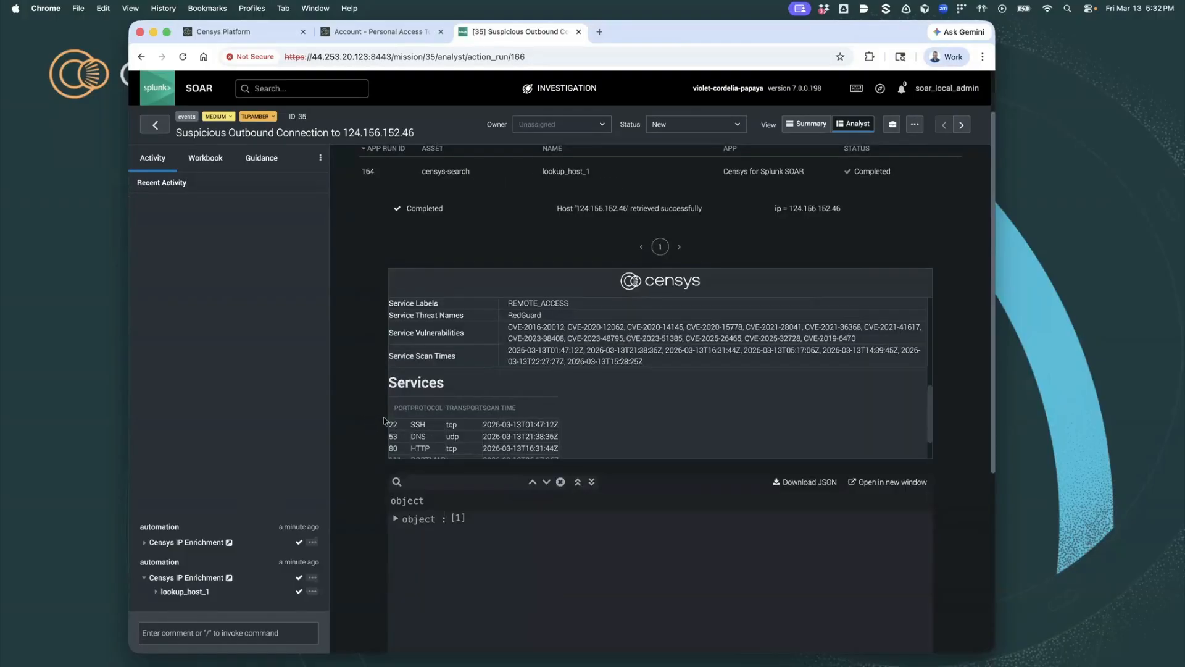
left_click(395, 362)
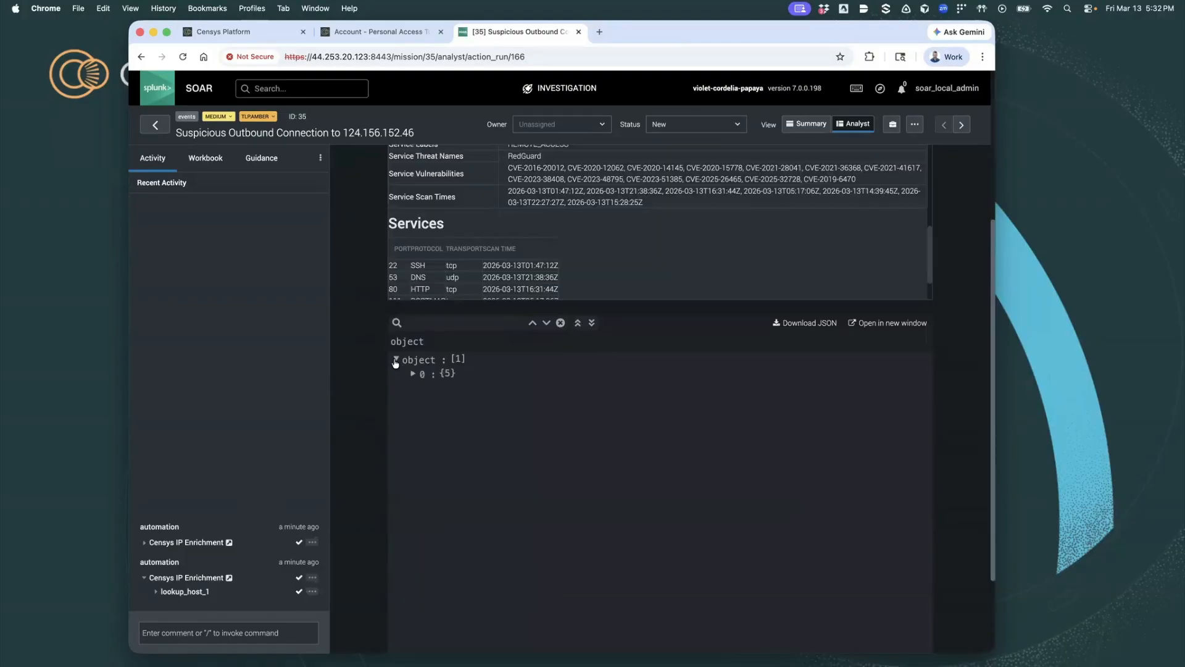
left_click(414, 373)
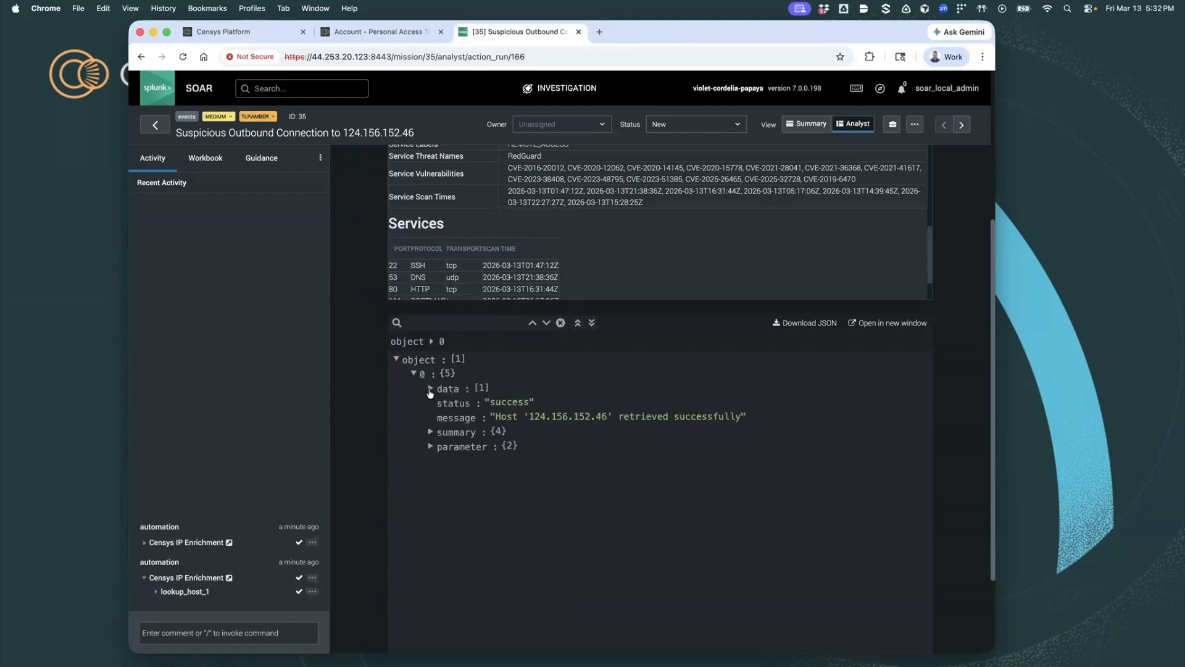
left_click(431, 389)
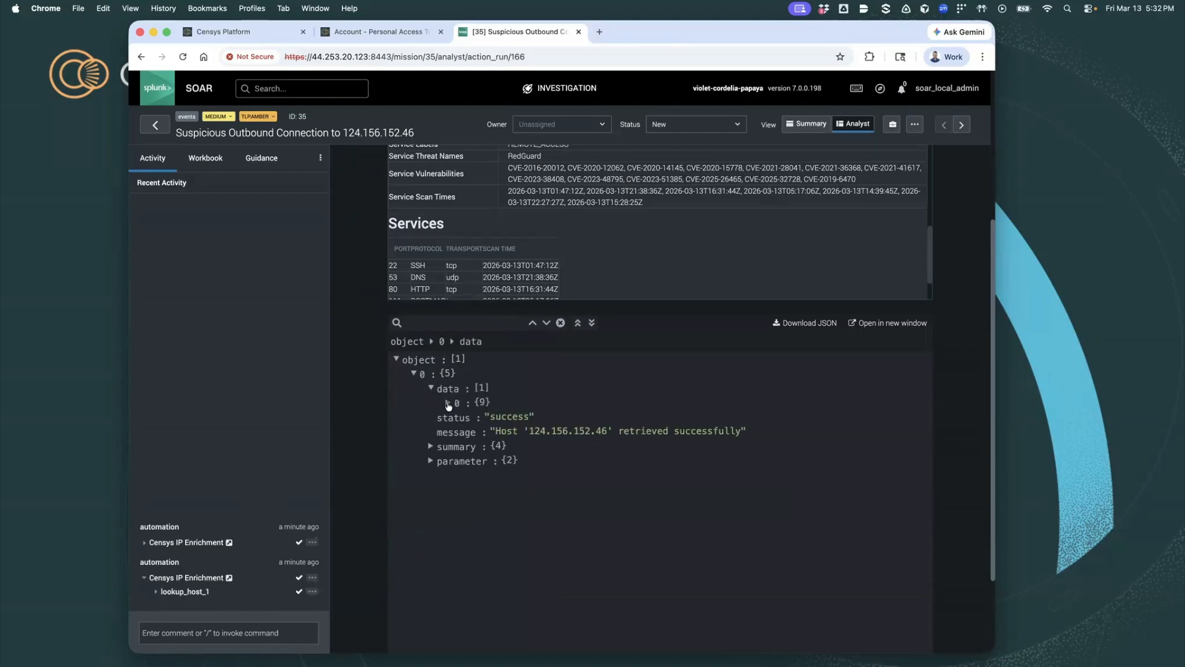
left_click(449, 403)
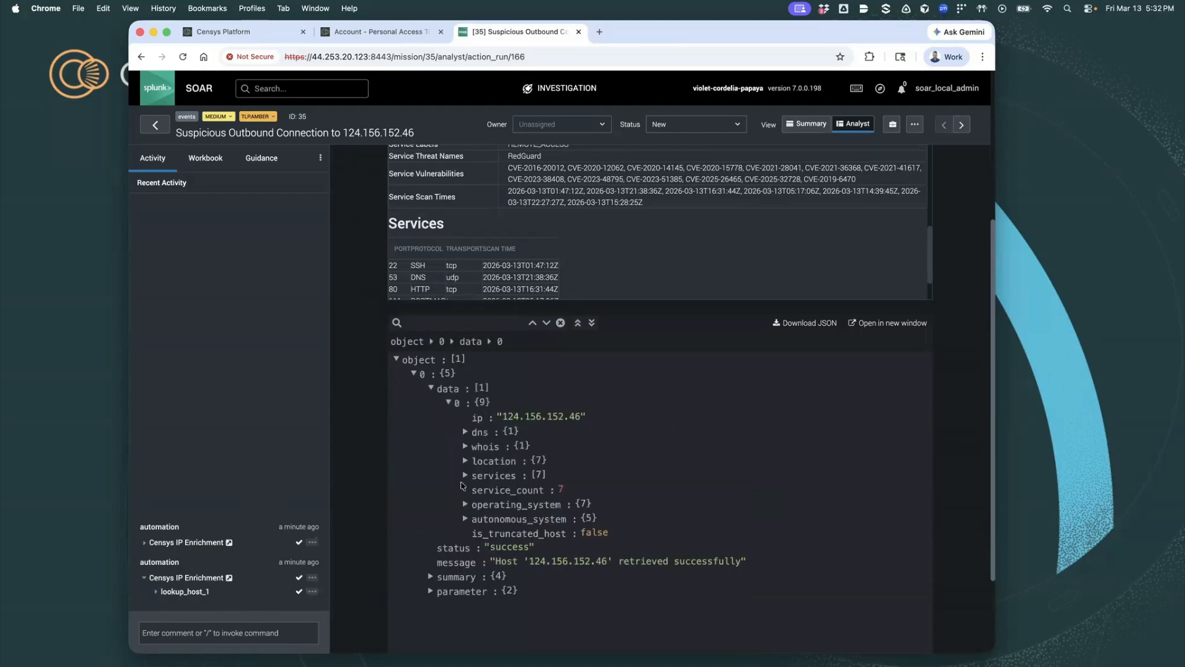
left_click(465, 476)
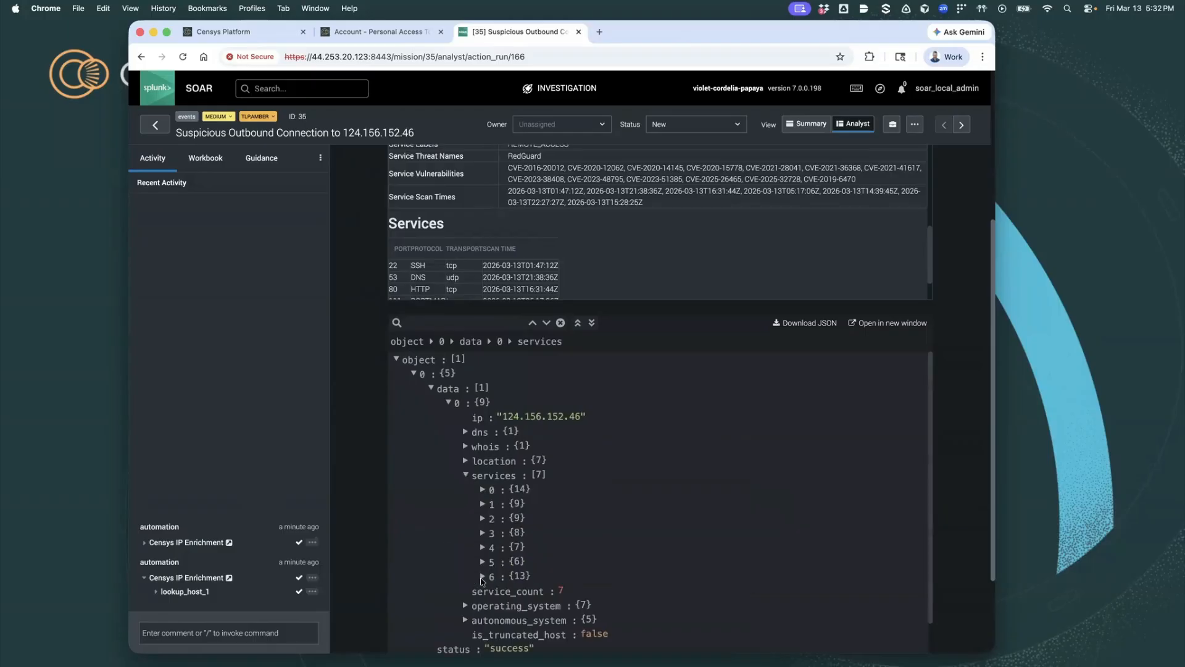
left_click(484, 576)
- Expand the cert object of service 6 and copy its fingerprint_sha256 value
scroll(508, 578, "down", 3)
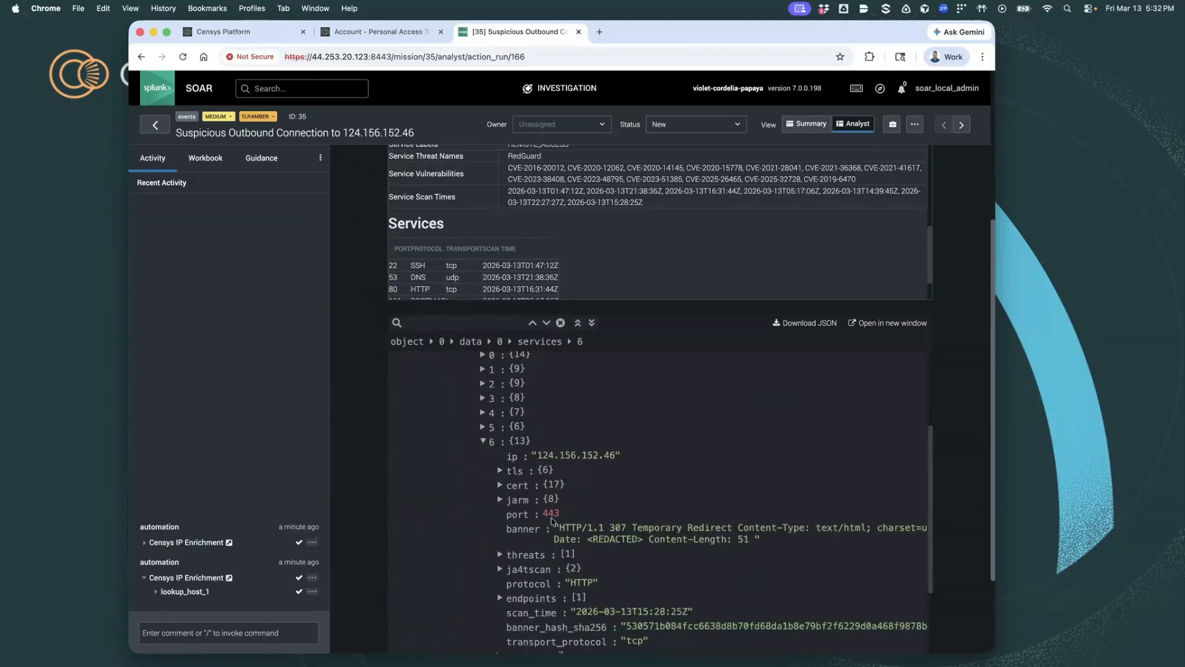
left_click(500, 481)
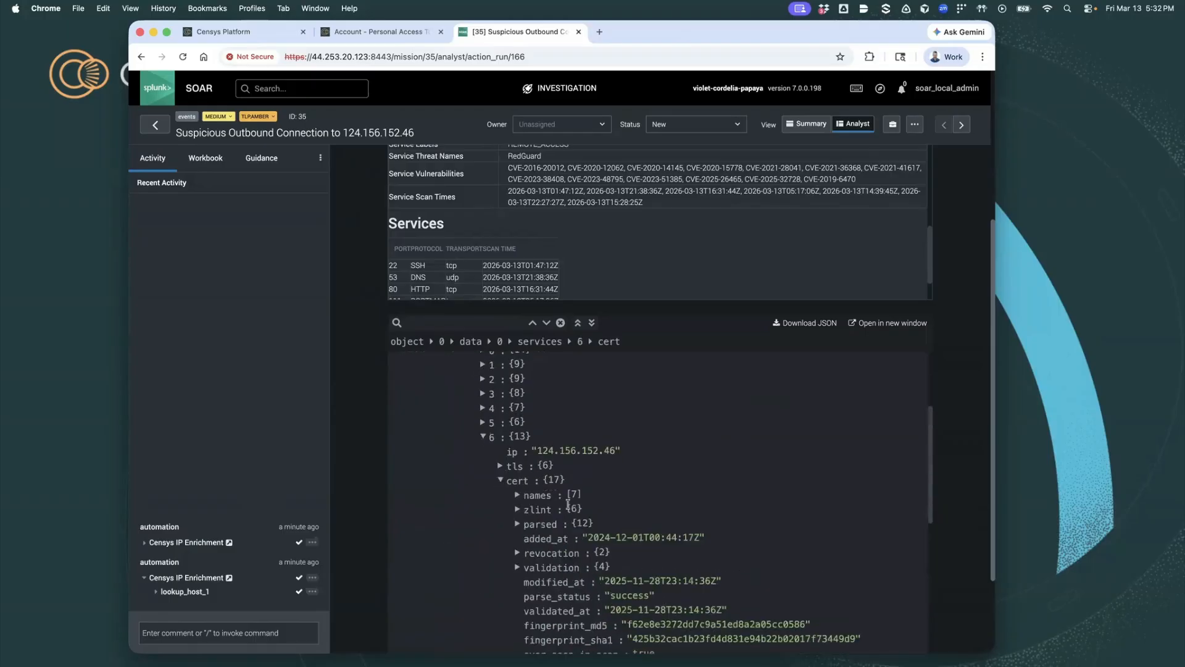
scroll(569, 507, "down", 3)
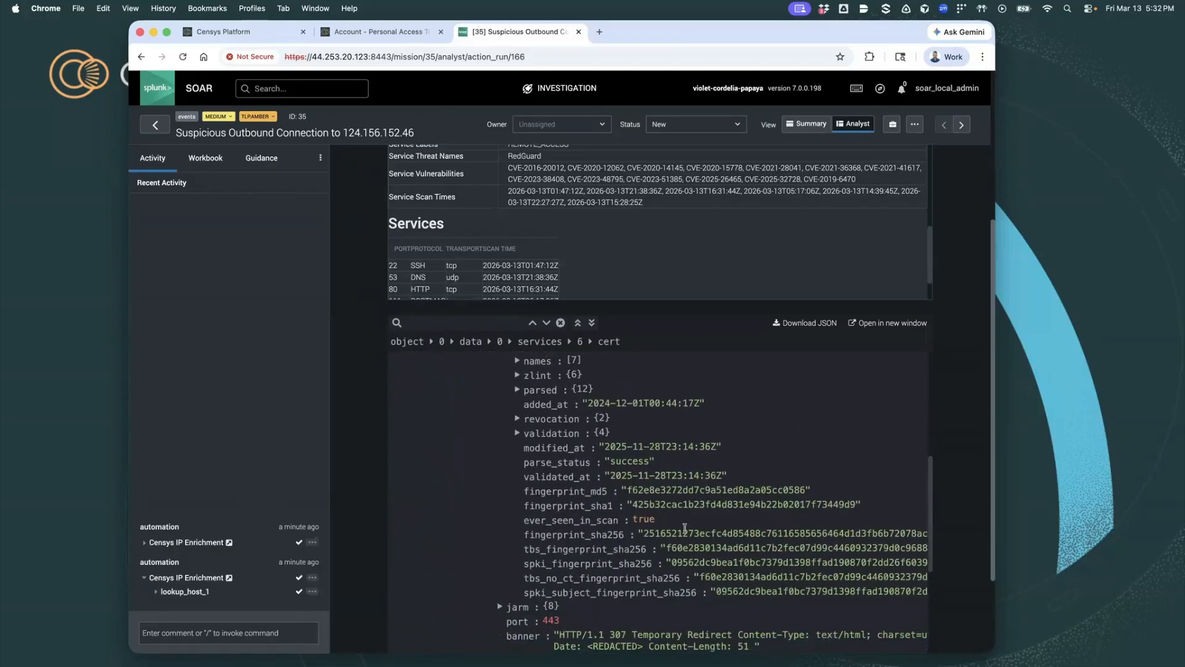
double_click(685, 529)
key("super+c")
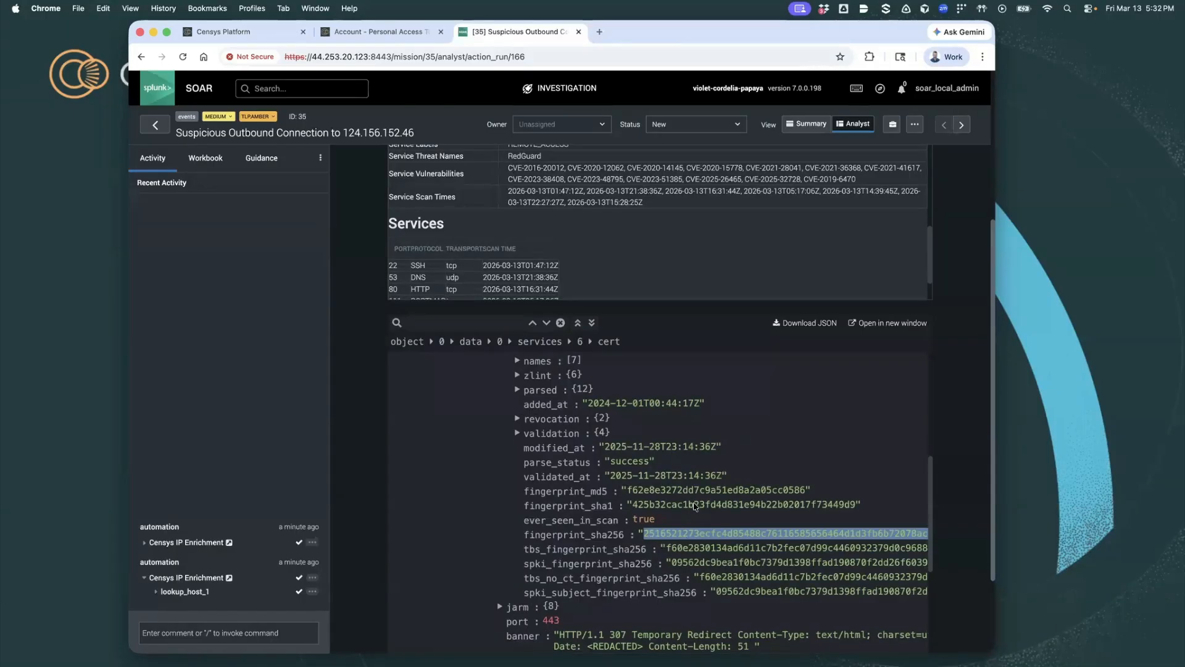
- Close the host lookup result and return to the event's analyst view
scroll(695, 506, "up", 3)
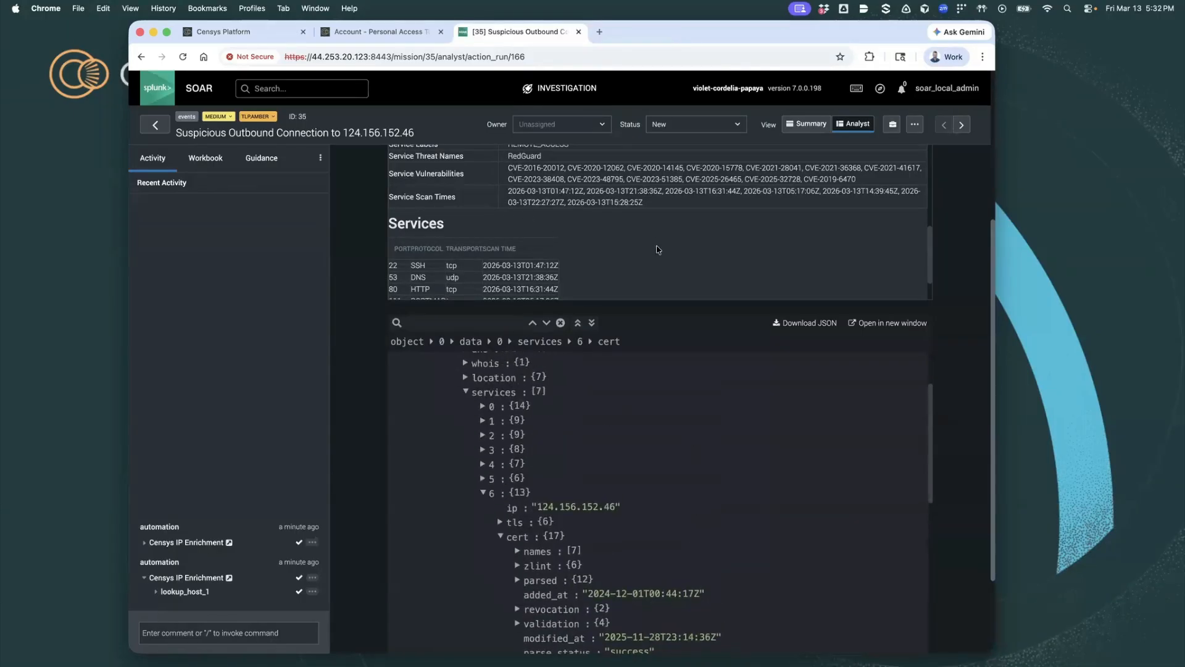
scroll(657, 256, "up", 5)
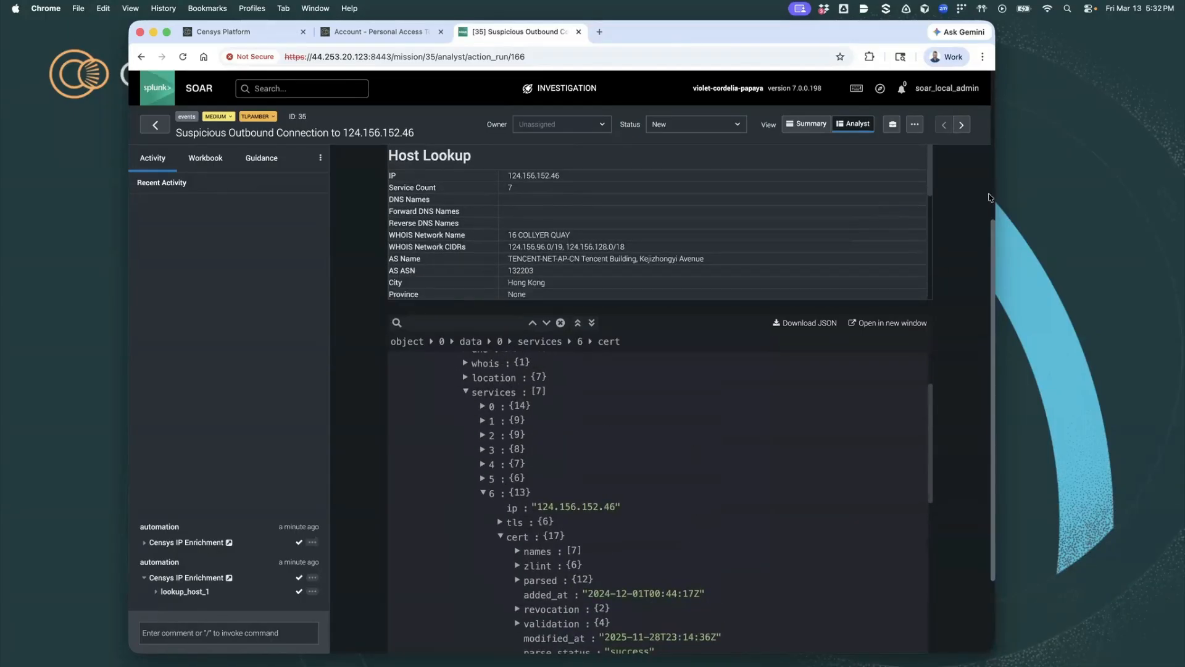
scroll(967, 196, "up", 5)
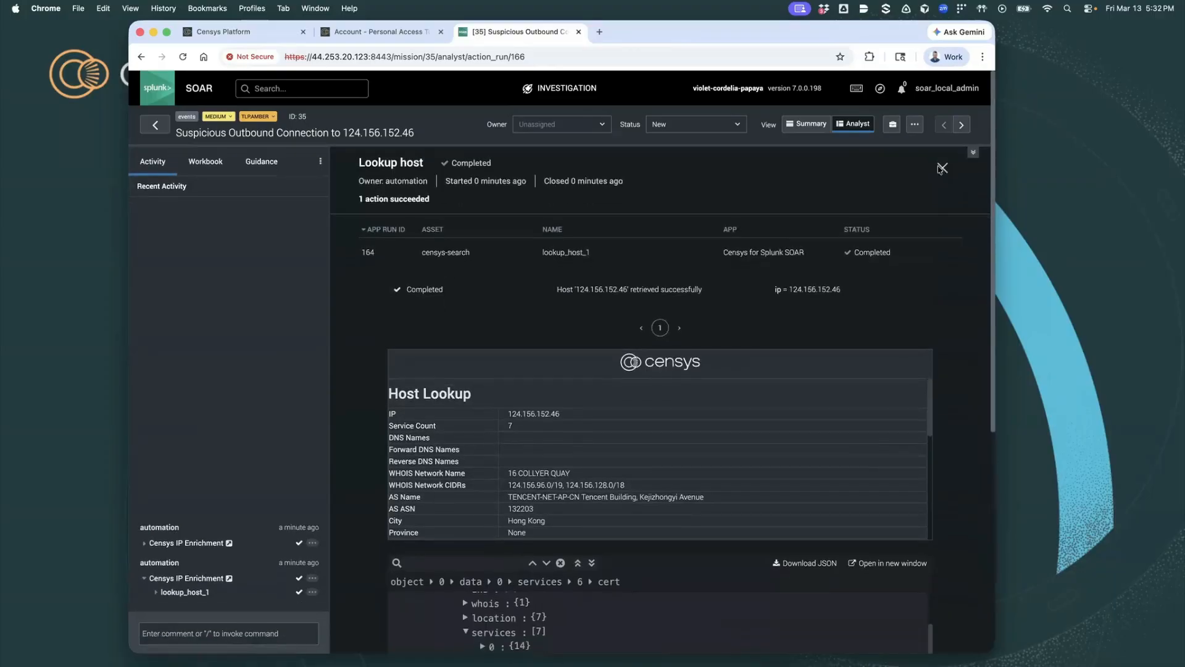
left_click(943, 168)
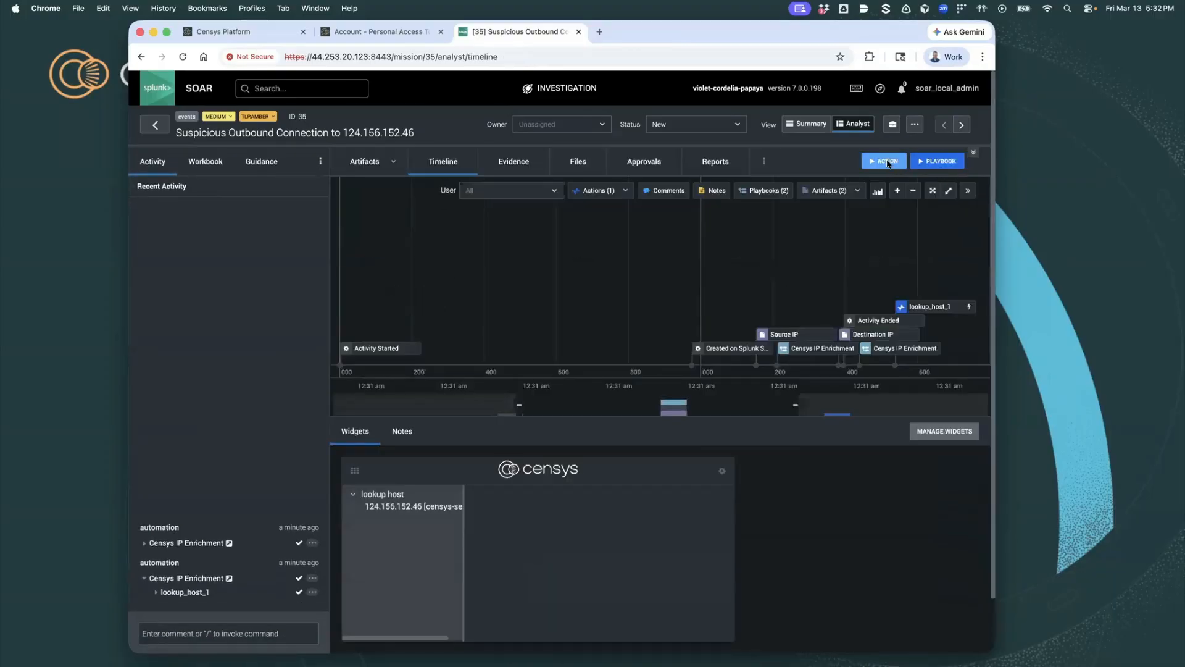
- Run a lookup cert action on the censys-search asset, using the copied SHA-256 fingerprint
left_click(888, 163)
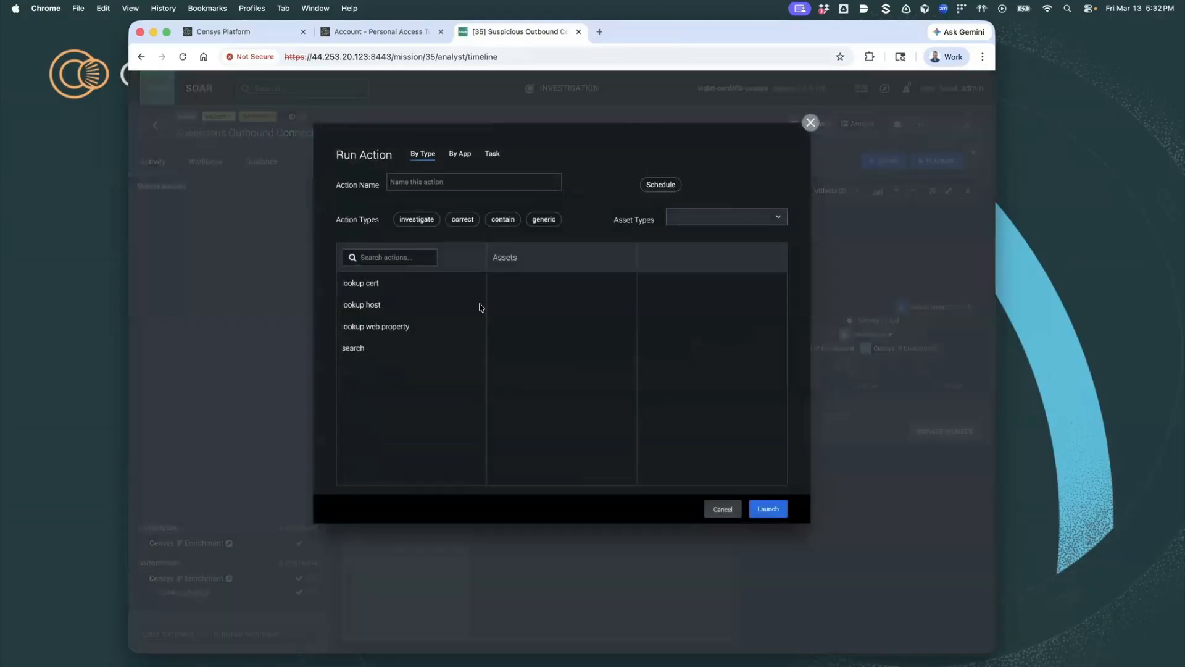
left_click(357, 286)
left_click(508, 285)
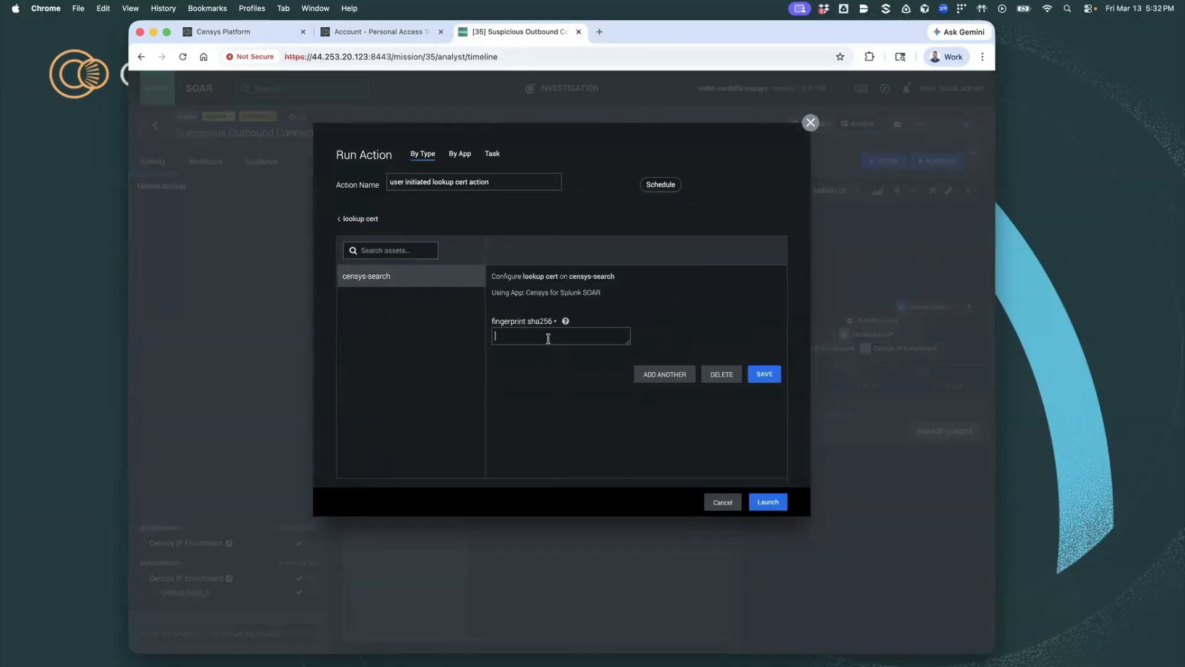
left_click(548, 338)
key("super+v")
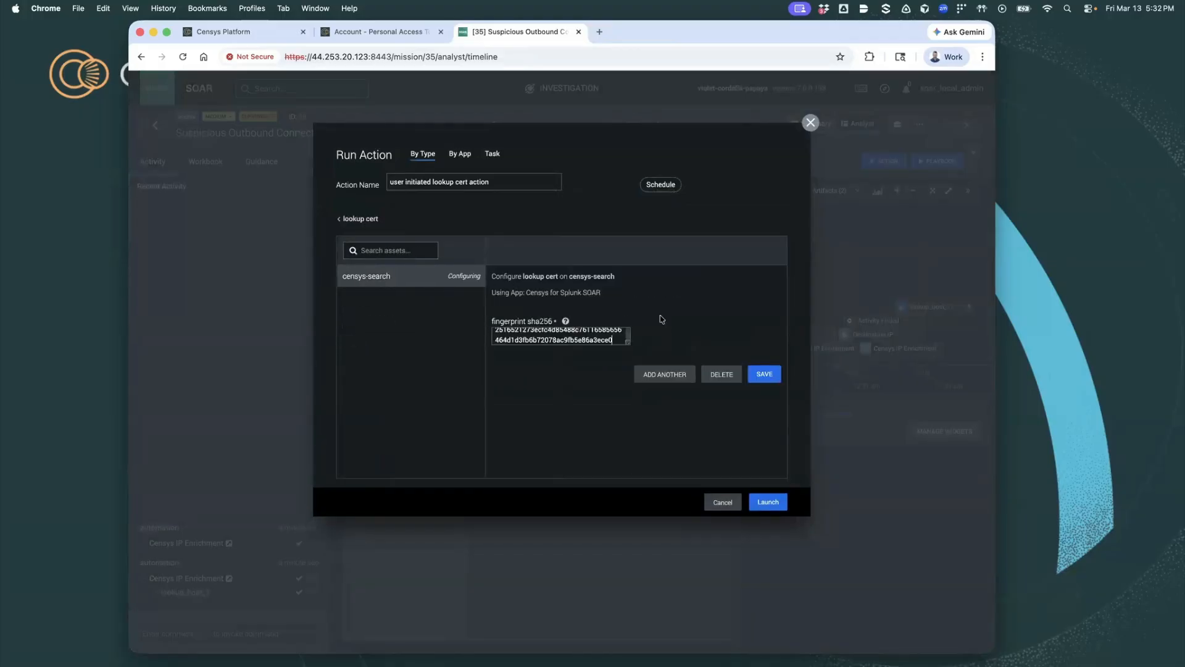
left_click(764, 374)
left_click(768, 502)
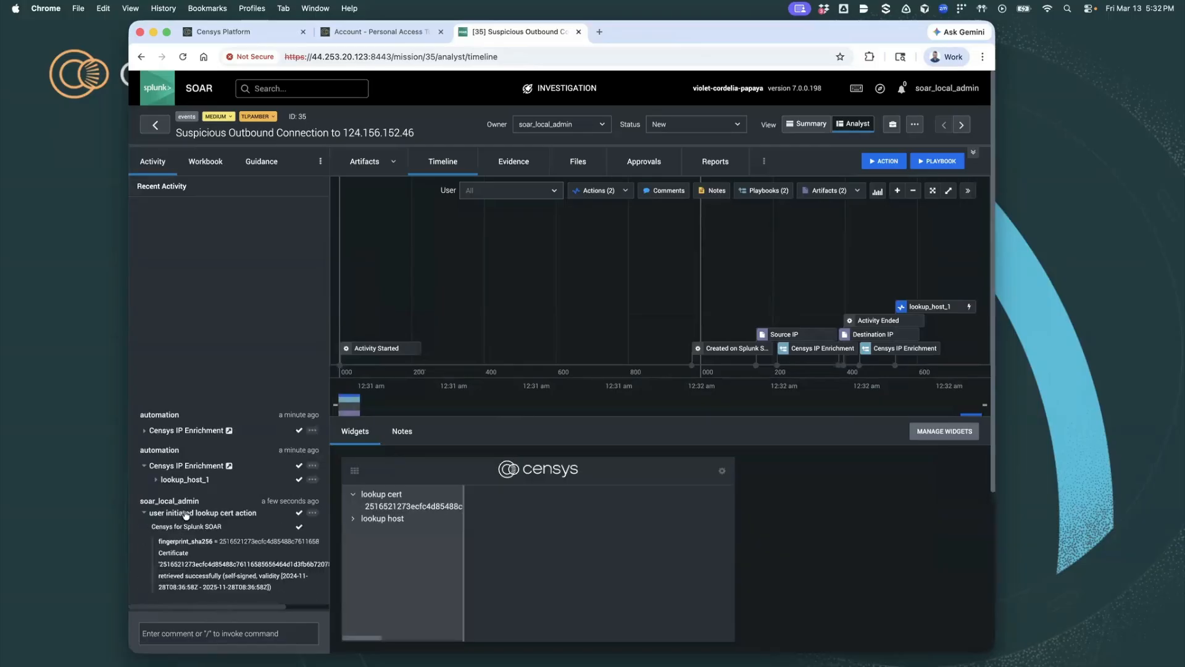
- Open the user initiated lookup cert action's result and examine the certificate's subject, issuer, common names and validity dates
left_click(185, 513)
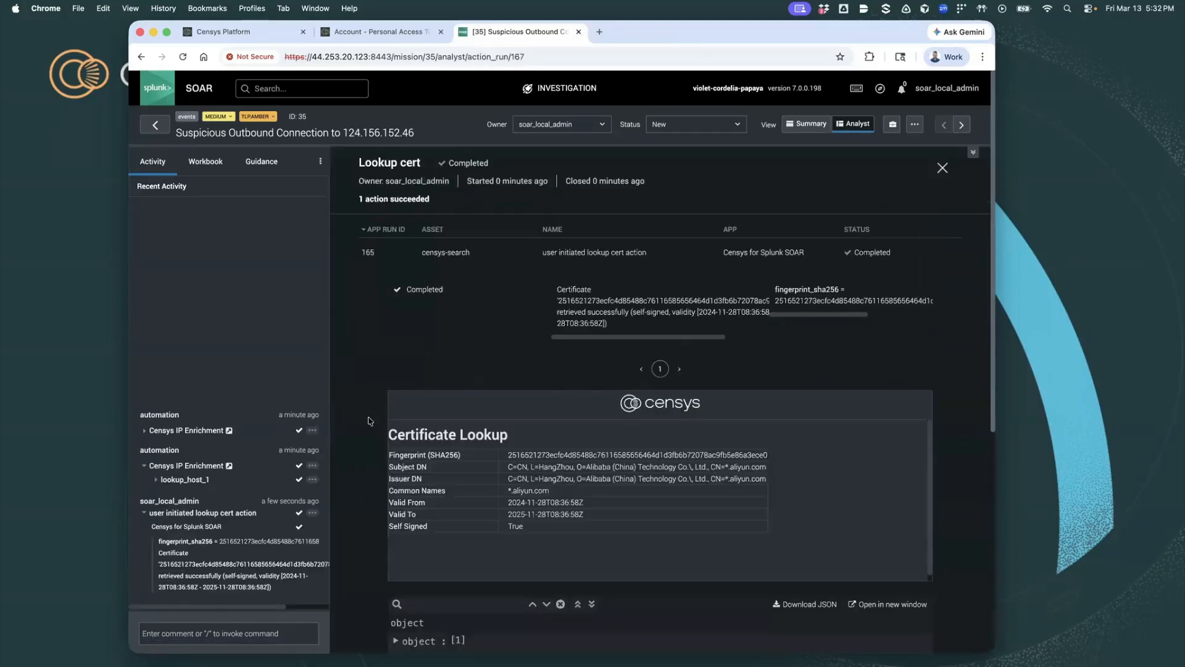
scroll(370, 415, "down", 3)
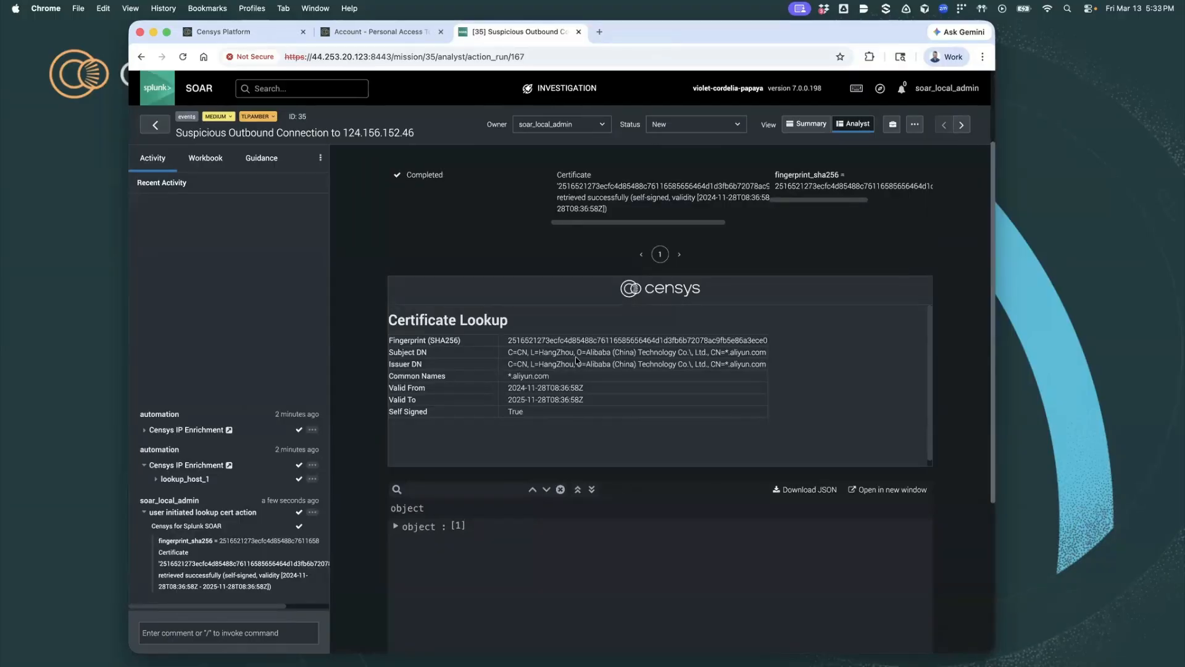
triple_click(555, 381)
left_click(359, 393)
- Expand the certificate lookup's JSON output down to the first data entry and look through its fields
left_click(395, 526)
left_click(413, 541)
left_click(431, 555)
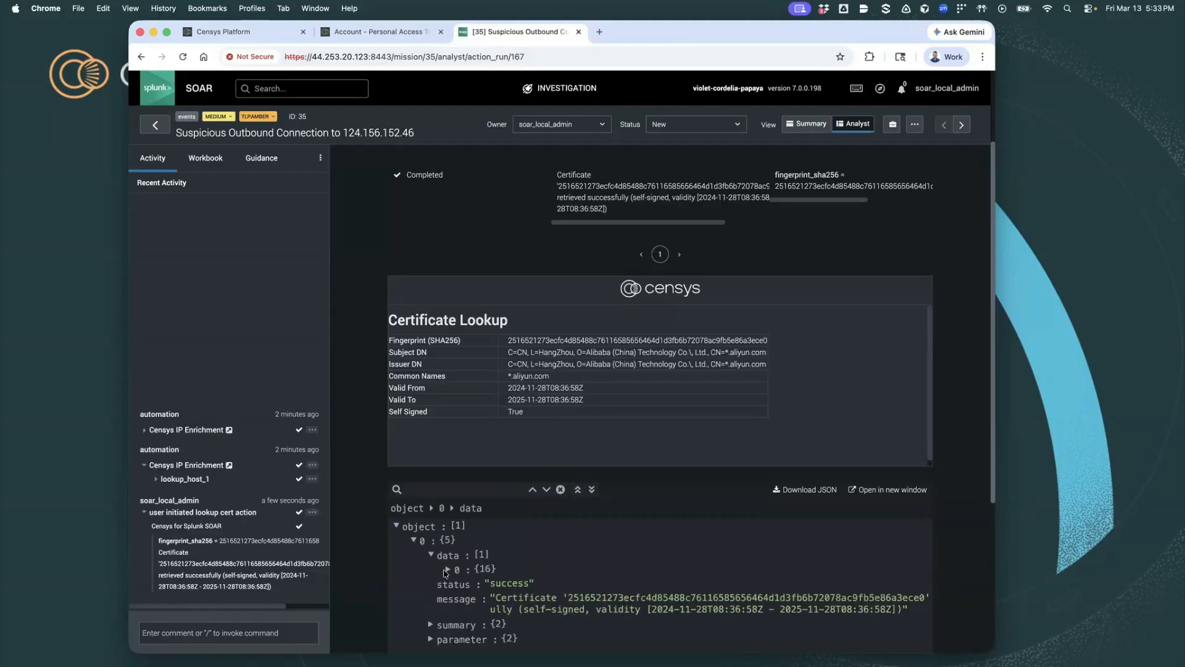
left_click(447, 569)
scroll(416, 533, "down", 2)
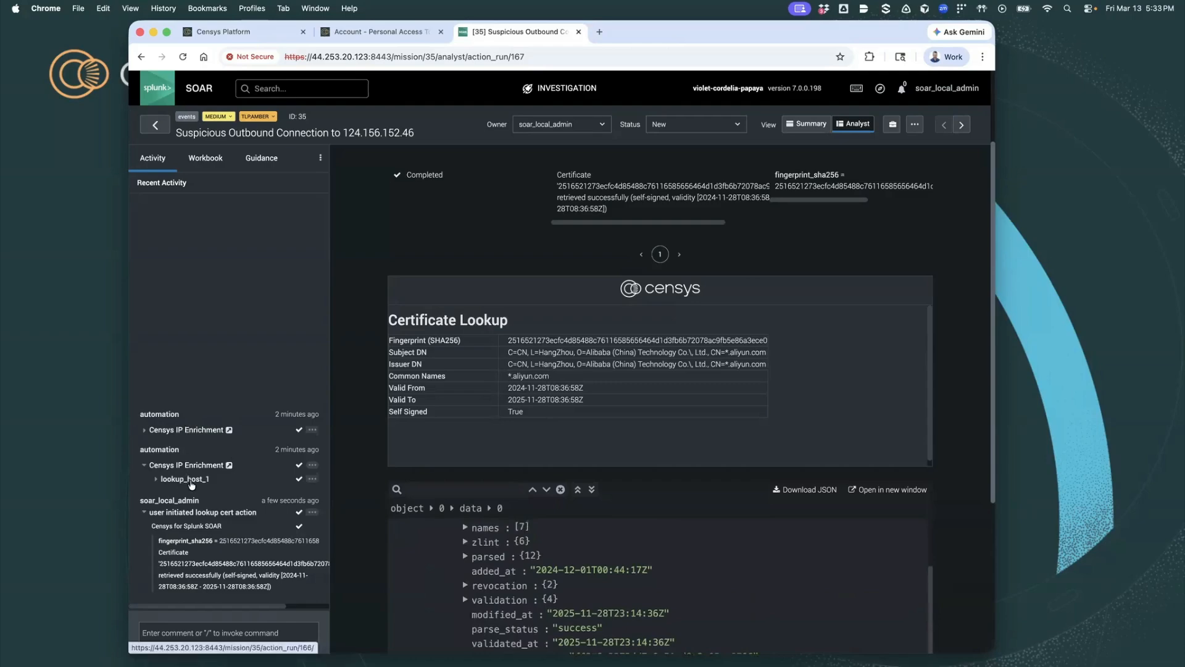
- Reopen the lookup_host_1 result and examine the host's service labels, threat names and vulnerabilities
left_click(191, 484)
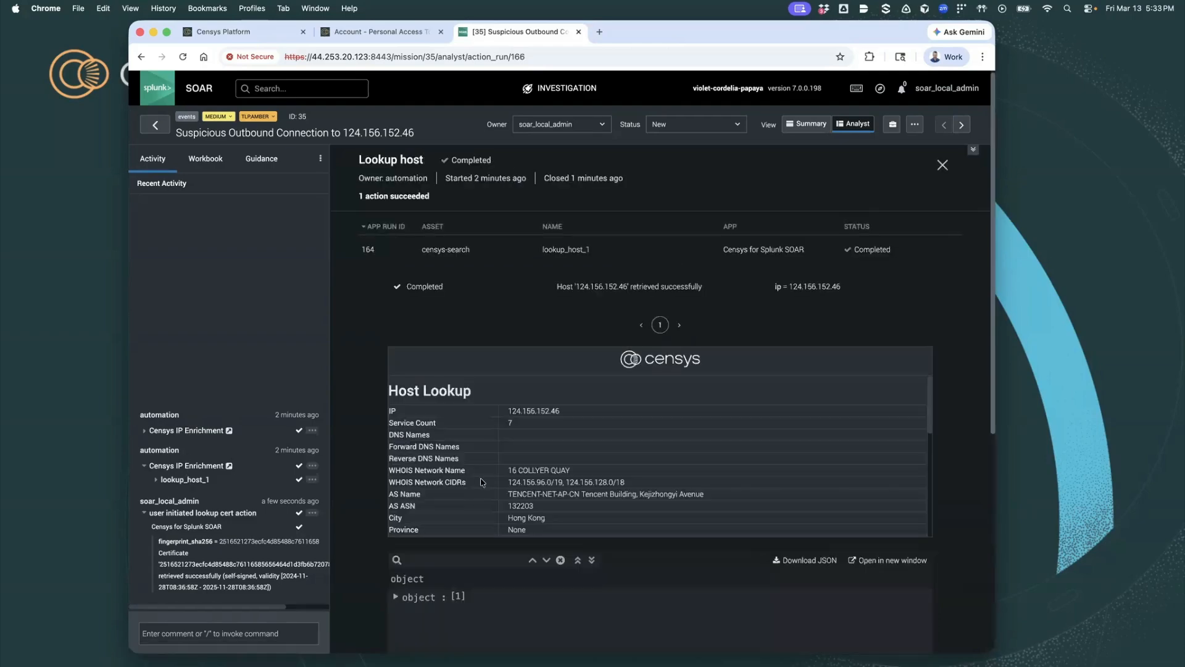
scroll(482, 482, "down", 3)
scroll(482, 482, "down", 2)
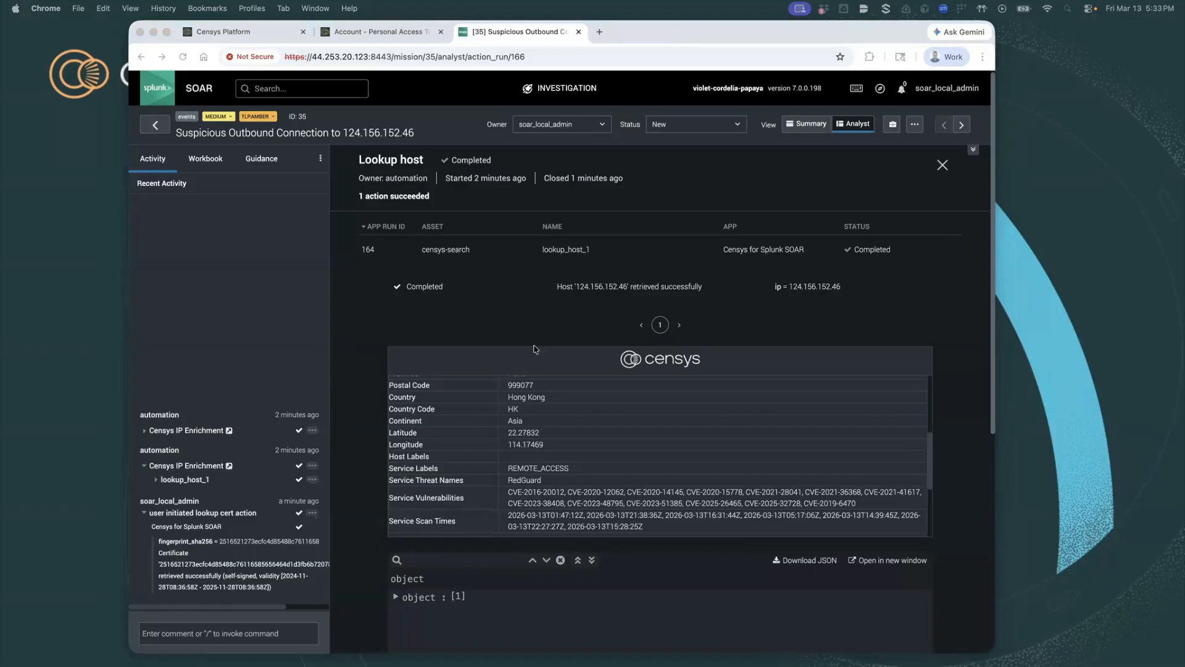
- Close the host result and run a search action on the censys-search asset with the query host.services.threats.name: "RedGuard"
left_click(943, 166)
left_click(943, 167)
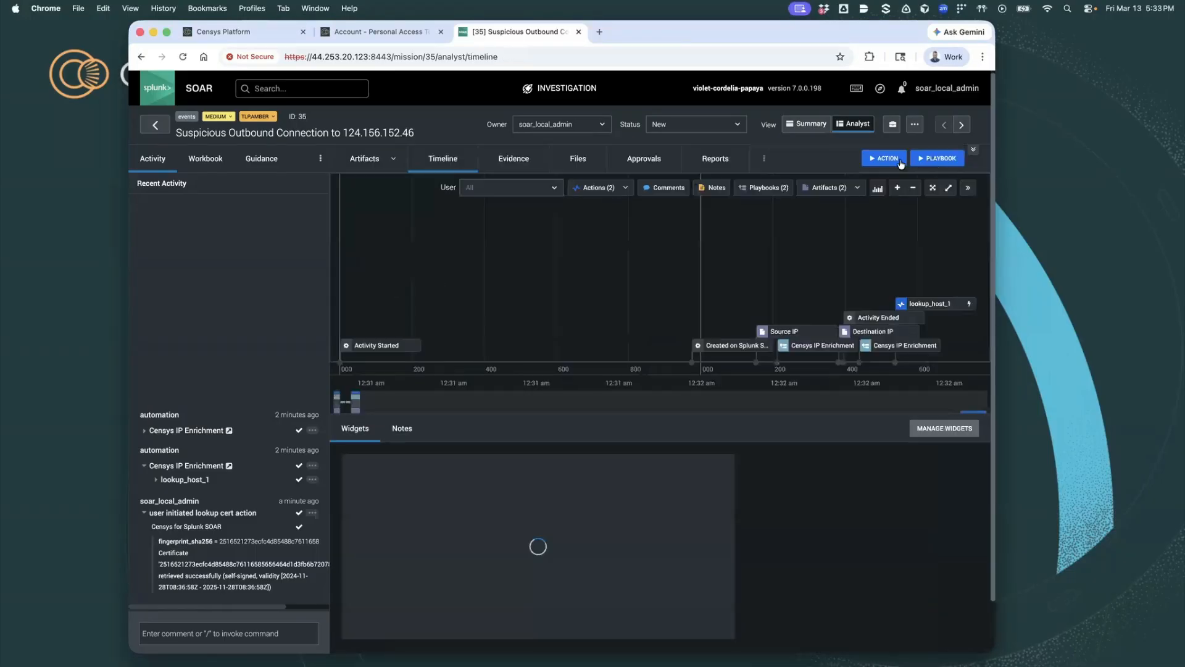
left_click(885, 159)
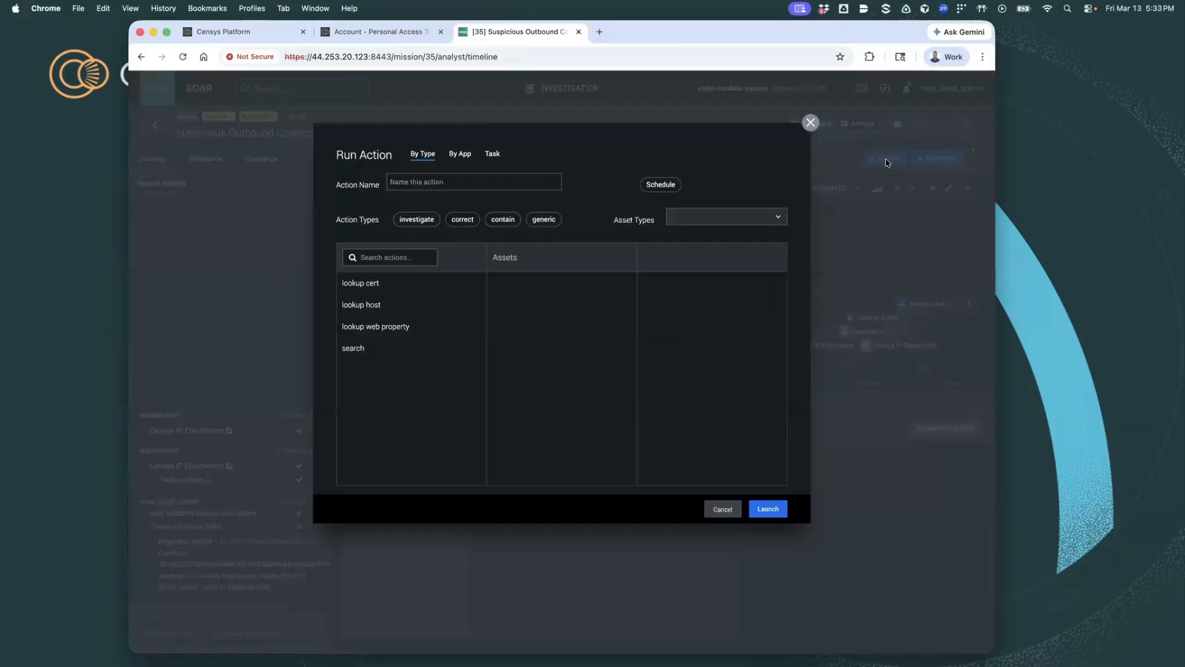
left_click(363, 350)
left_click(518, 285)
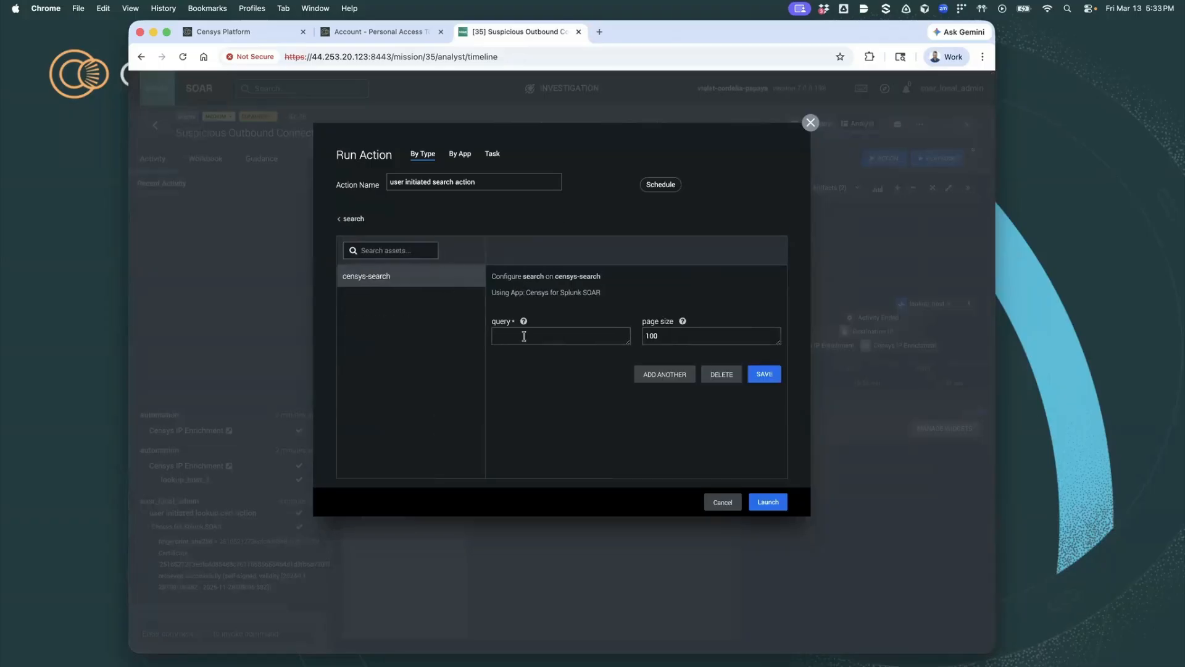
key("super+v")
left_click(766, 374)
left_click(776, 505)
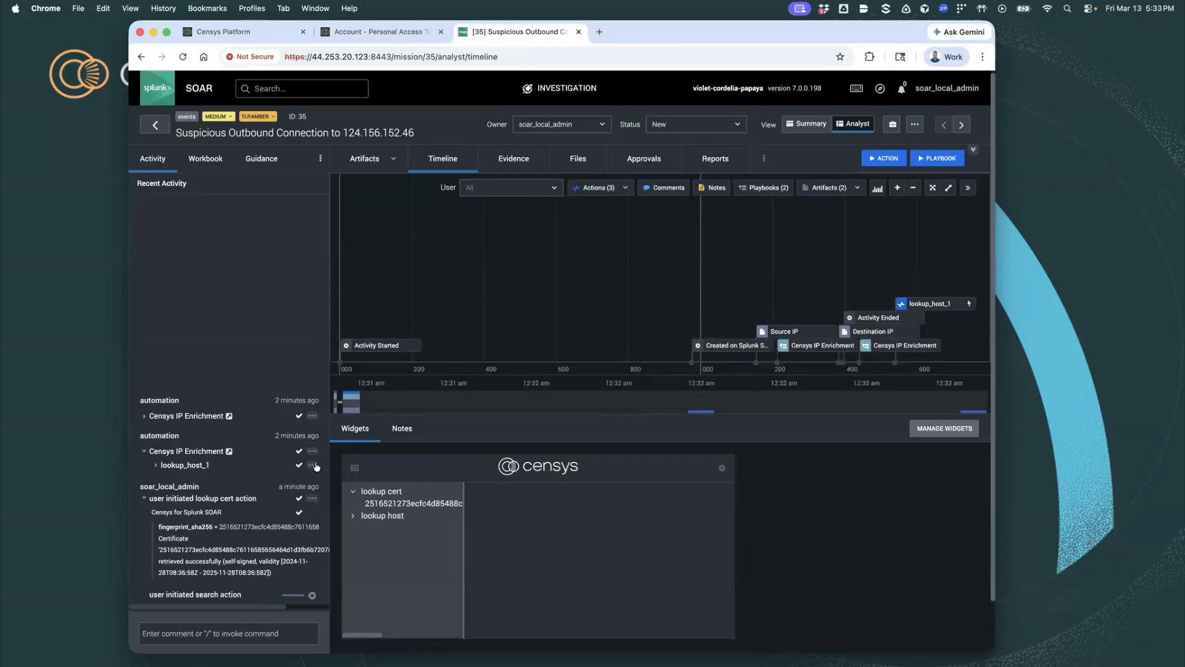
- Open the result of the user initiated search action from the recent activity
scroll(315, 465, "down", 2)
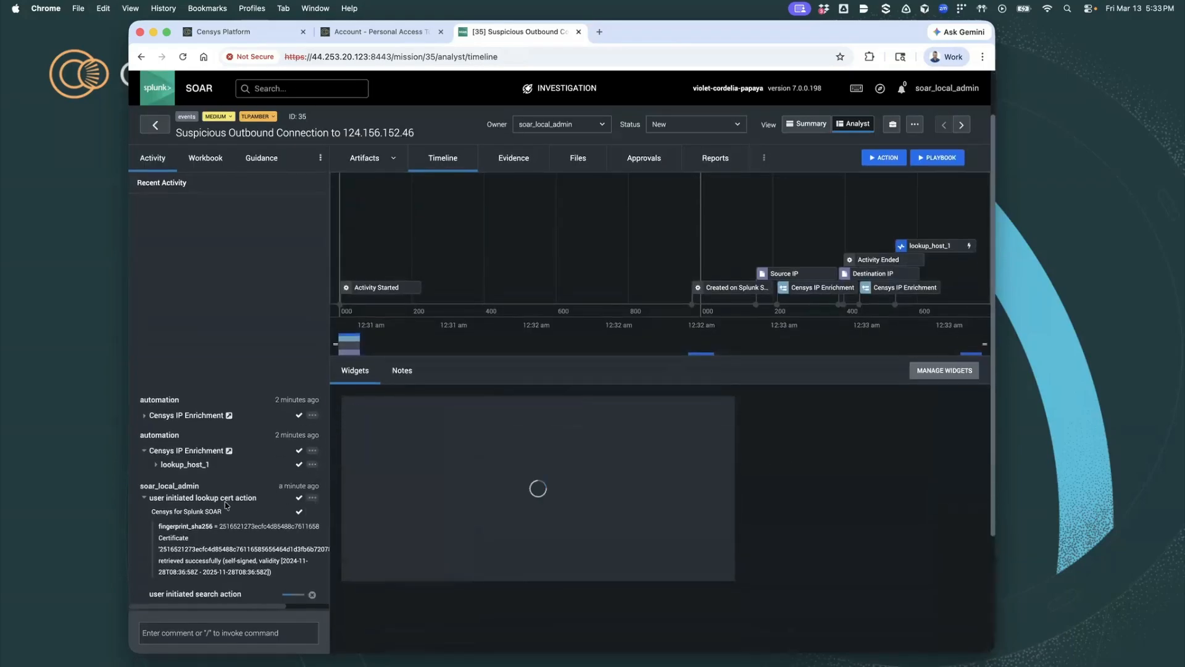
scroll(346, 396, "down", 3)
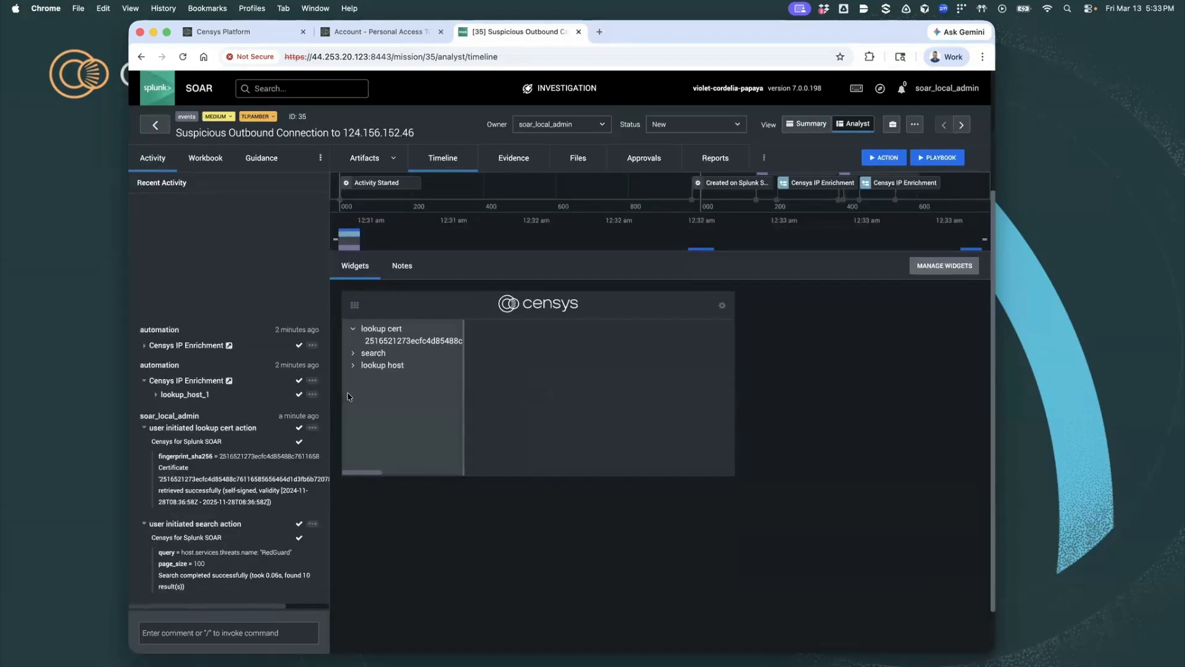
left_click(210, 526)
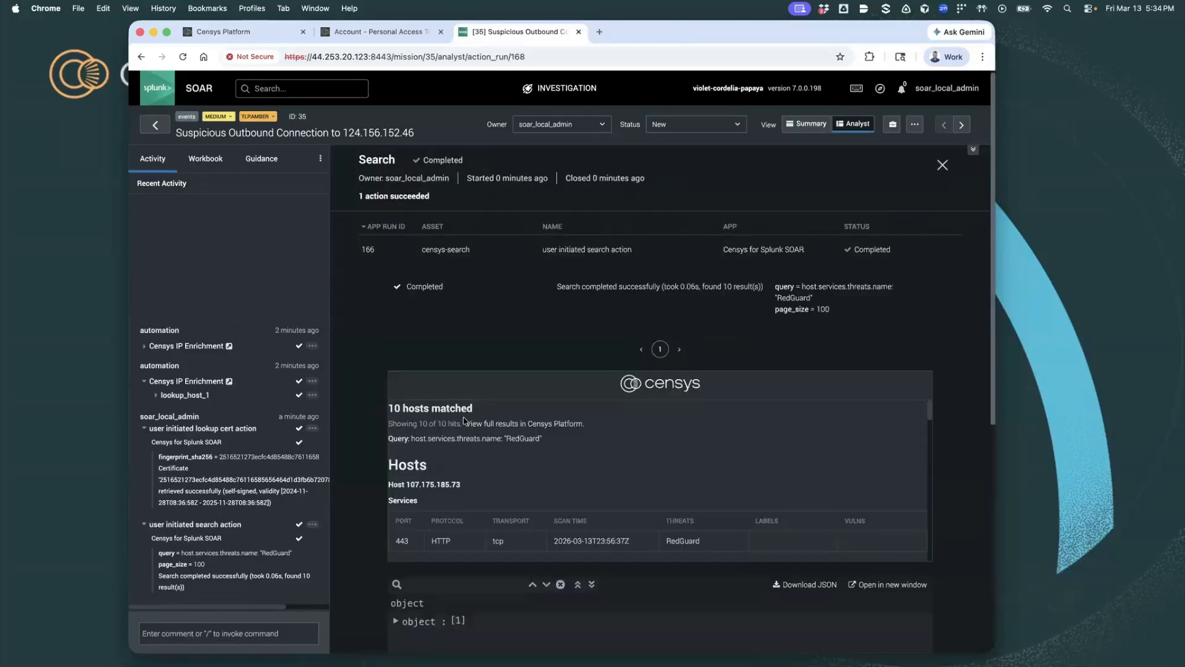
- Look through all hosts matched by the RedGuard search, examining each host's IP address, services, scan time and threats
scroll(464, 421, "down", 2)
double_click(432, 434)
scroll(439, 487, "down", 3)
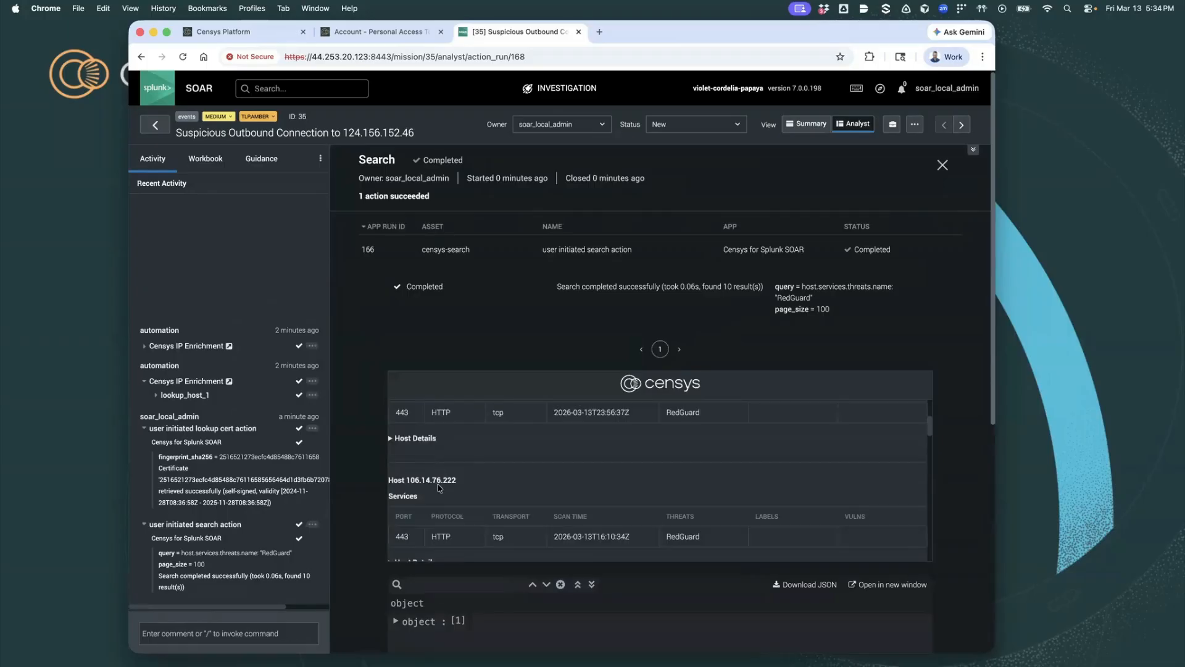
double_click(438, 485)
scroll(439, 488, "down", 3)
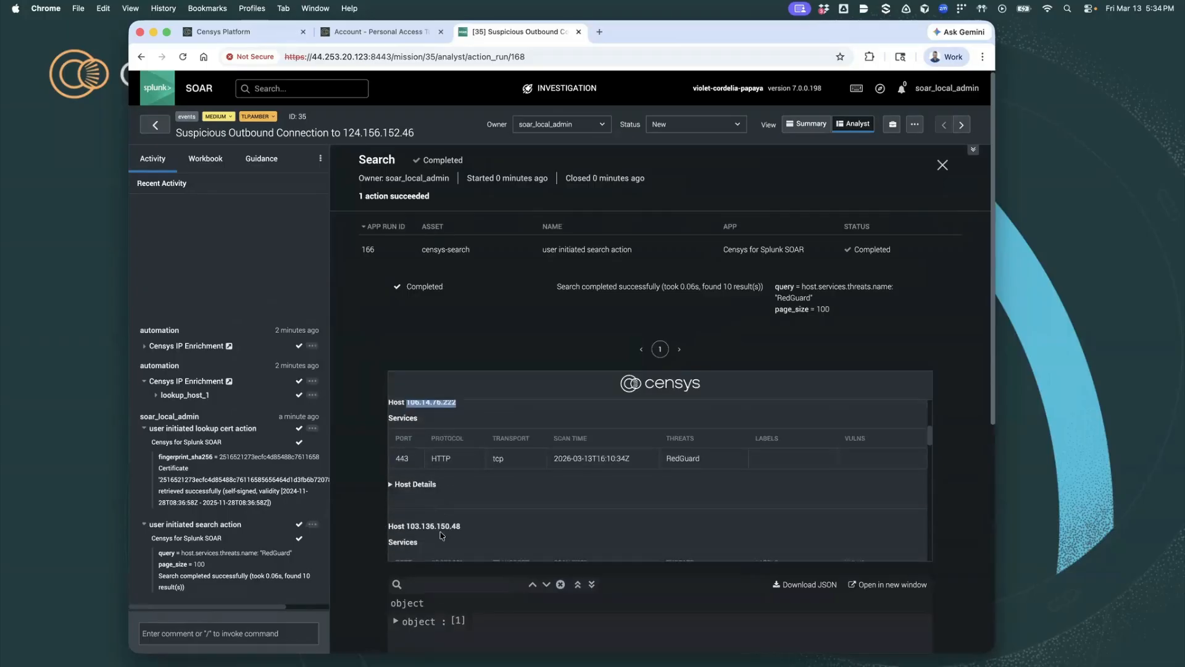
double_click(441, 527)
double_click(440, 527)
scroll(444, 519, "down", 5)
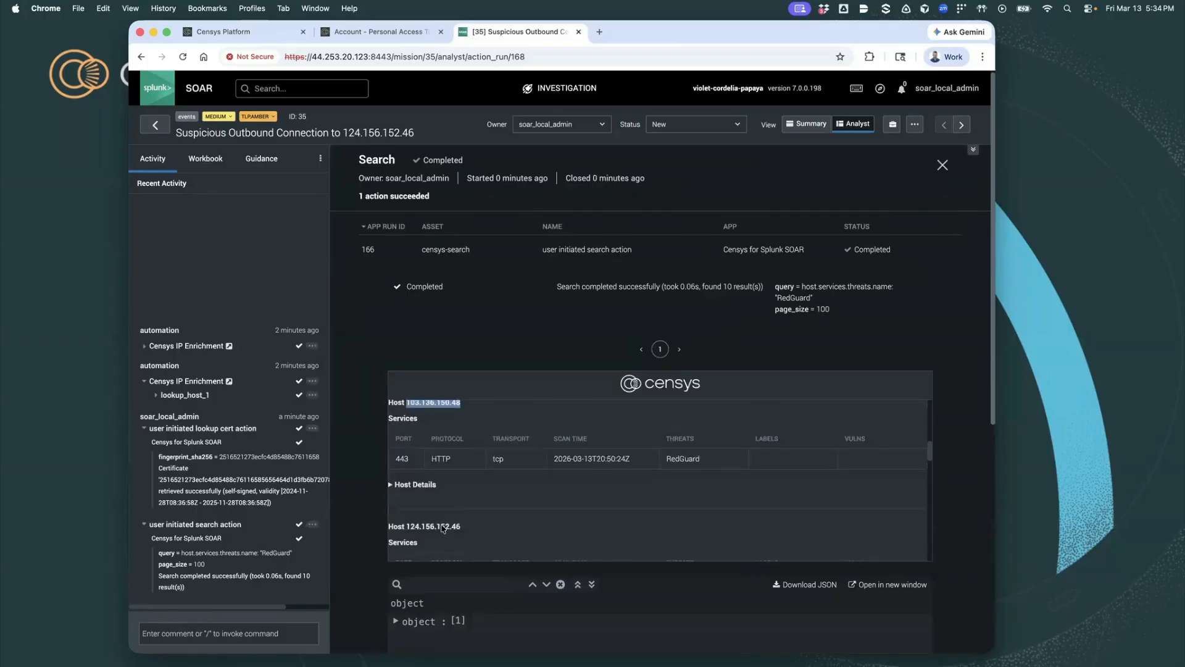
triple_click(449, 512)
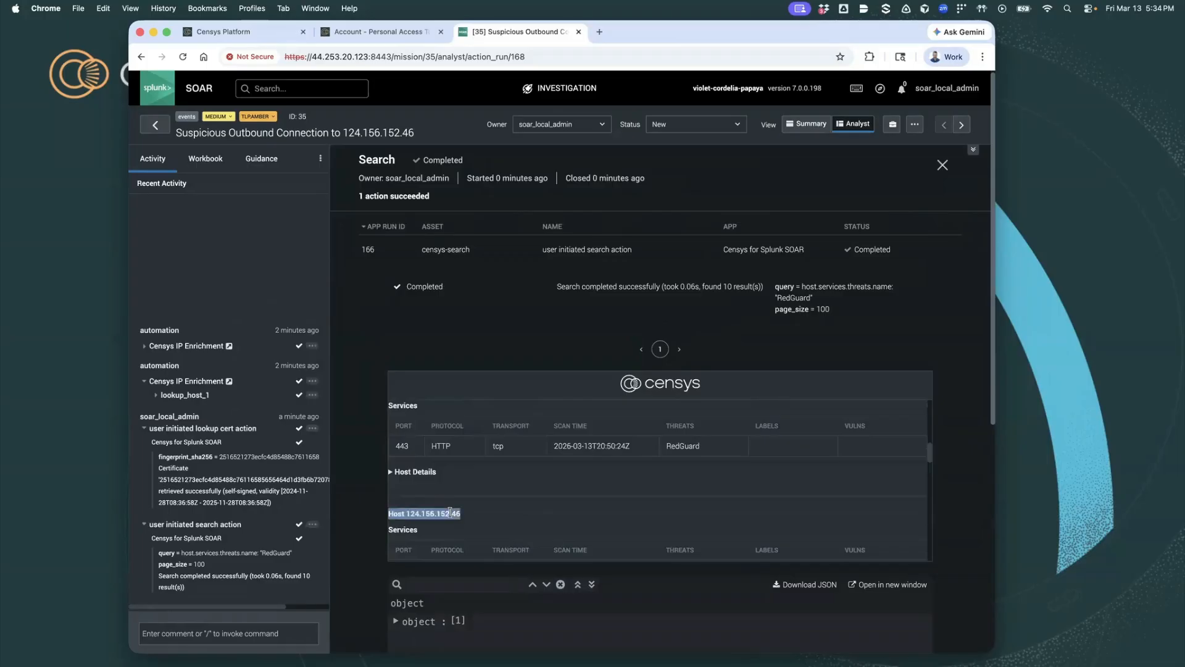
scroll(450, 512, "down", 4)
triple_click(443, 521)
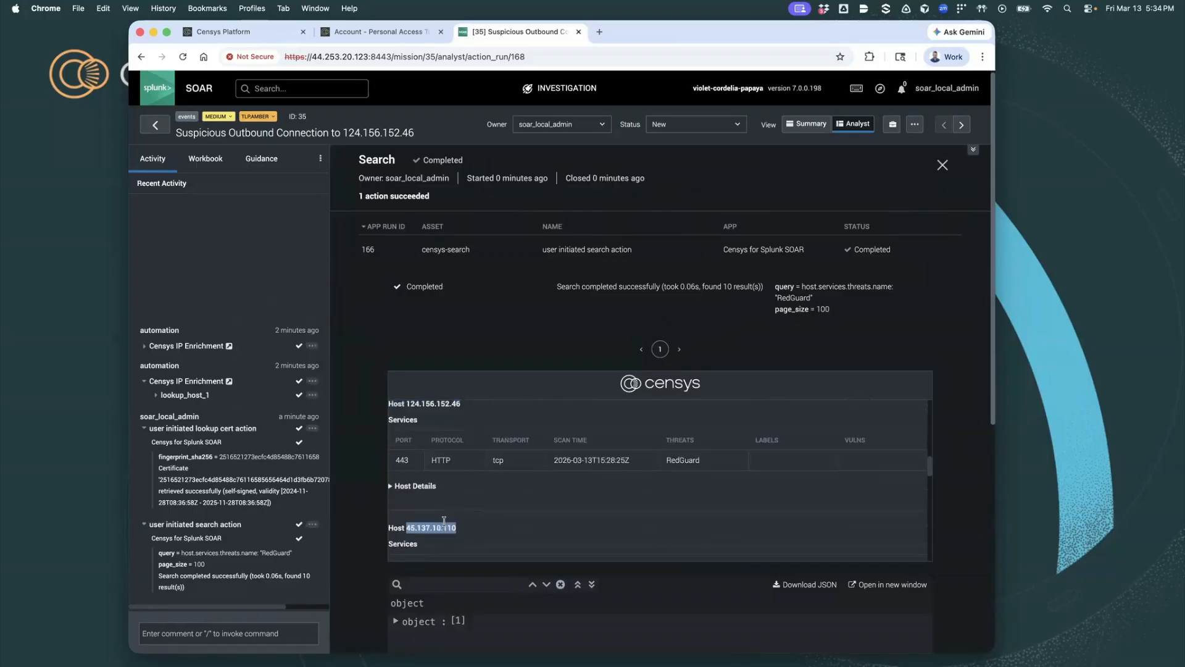
scroll(444, 521, "down", 5)
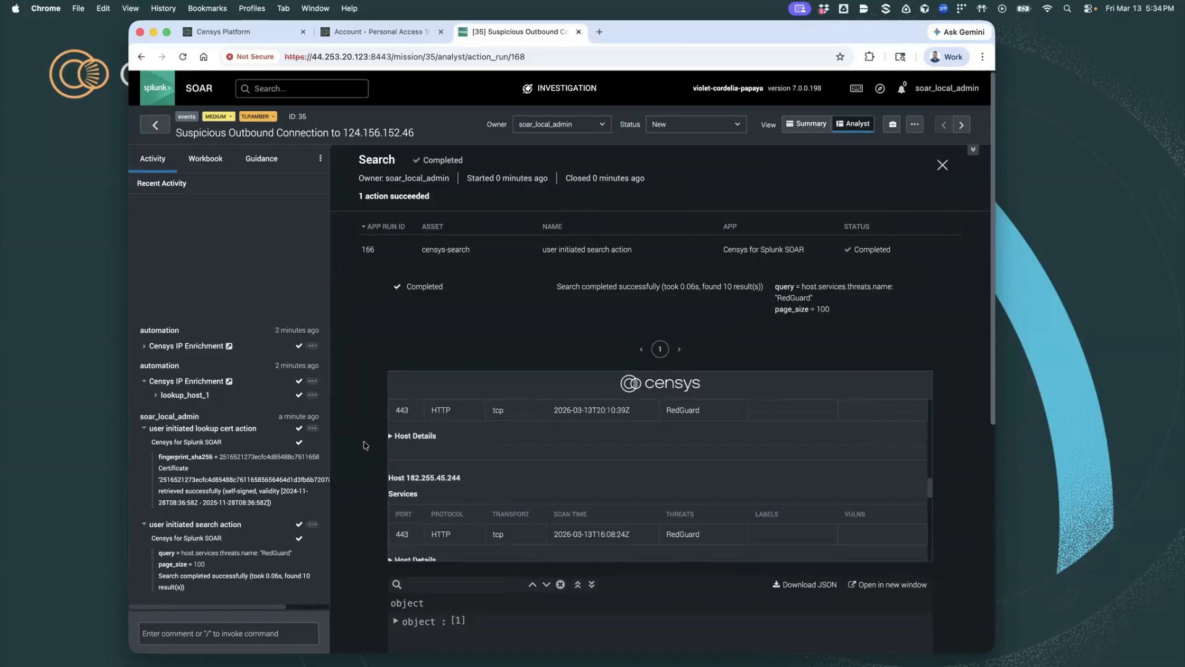
scroll(653, 340, "down", 5)
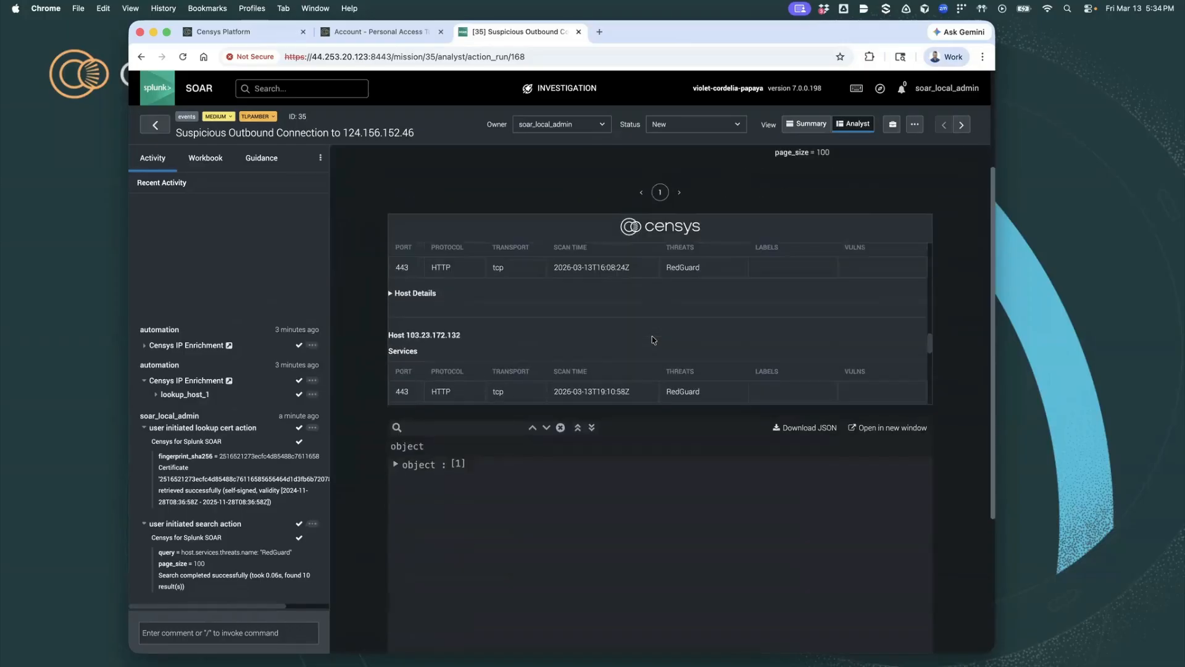
scroll(653, 340, "down", 3)
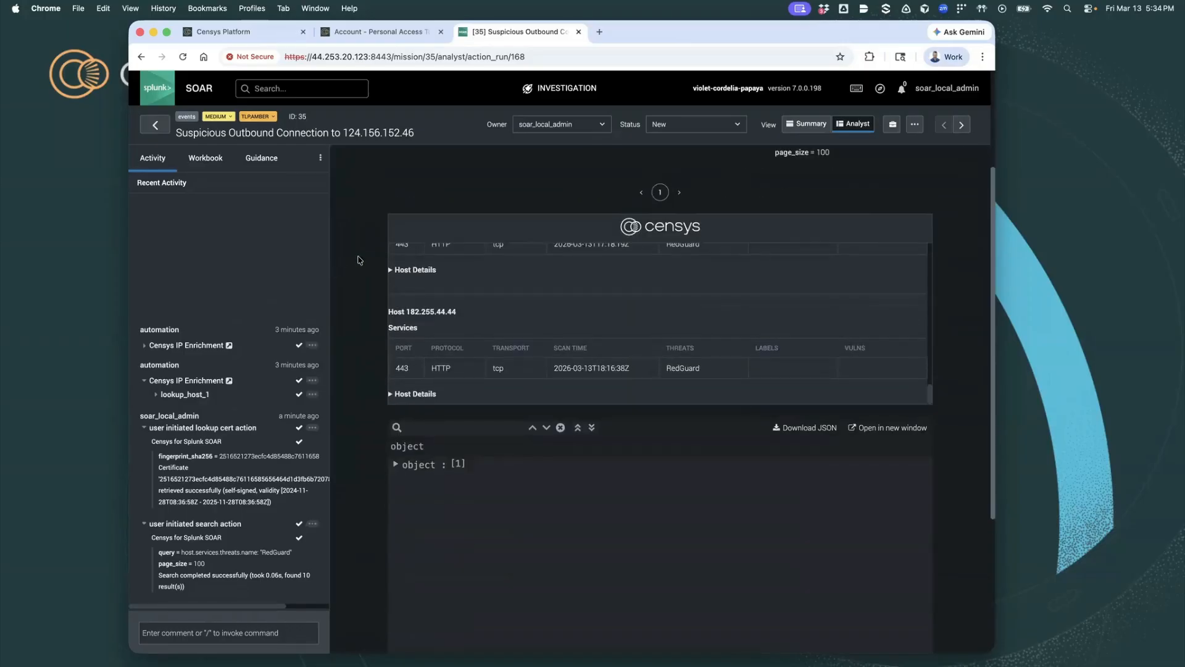
scroll(357, 260, "up", 5)
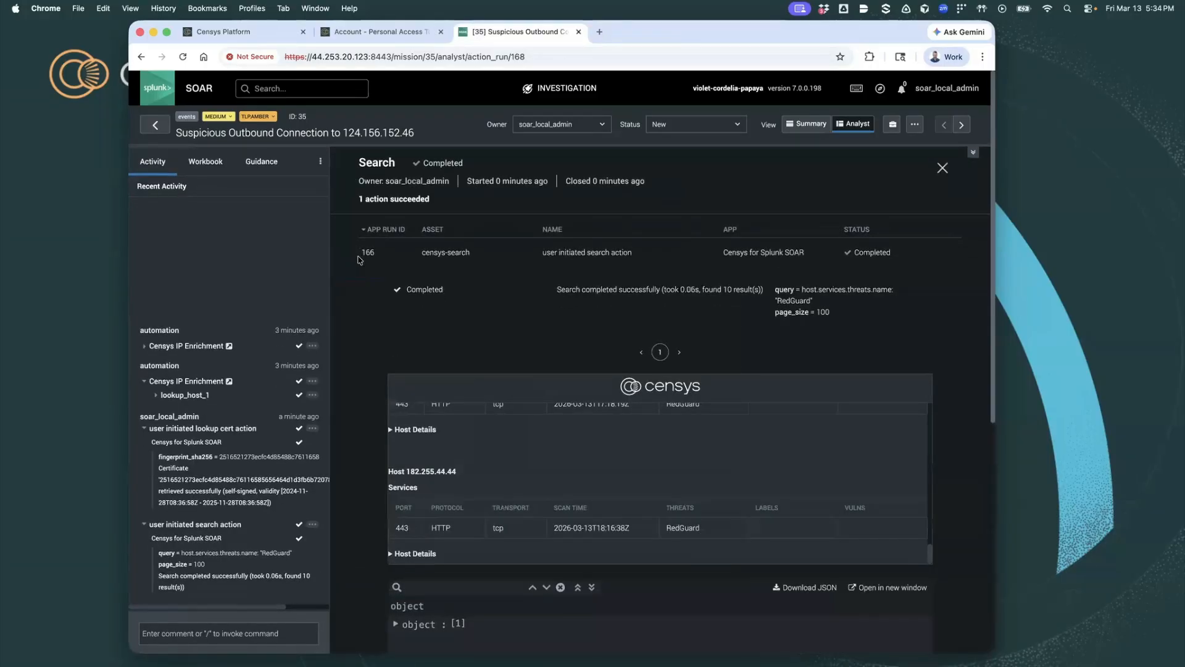